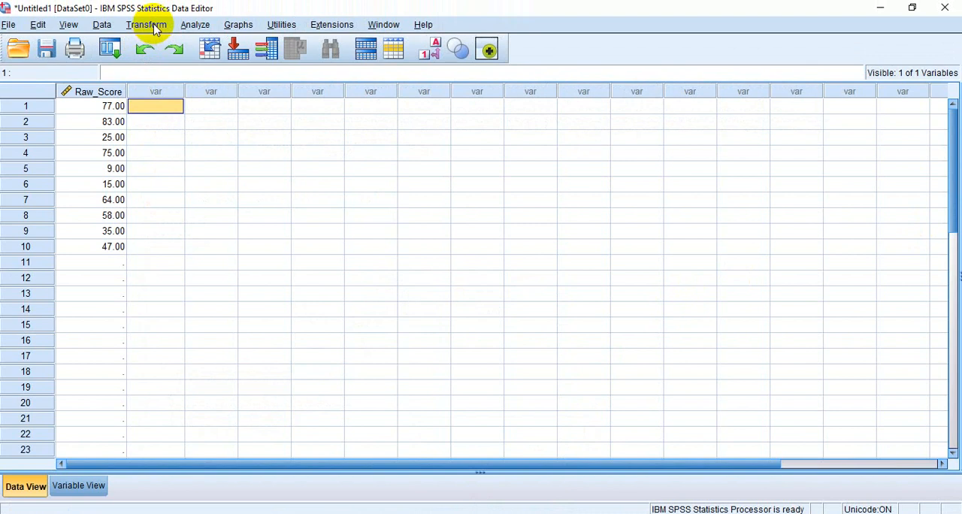
# Step: Set up a Descriptives analysis of Raw_Score with standardized values saved as variables
pyautogui.click(193, 28)
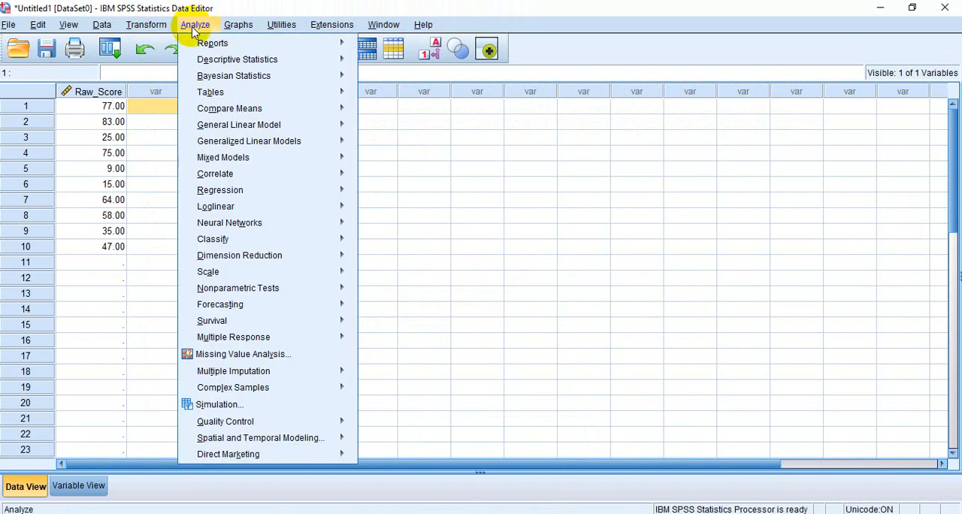
pyautogui.moveTo(268, 62)
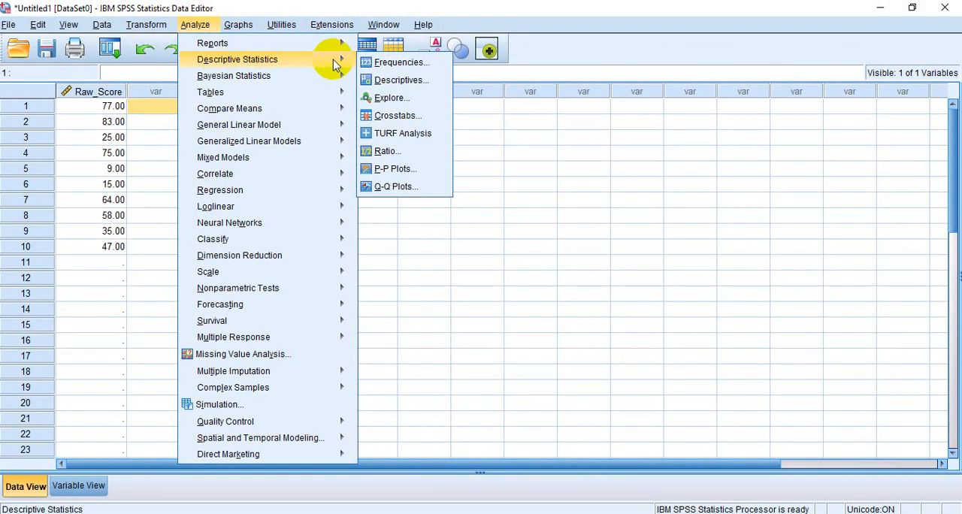
pyautogui.press('Right')
pyautogui.press('Down')
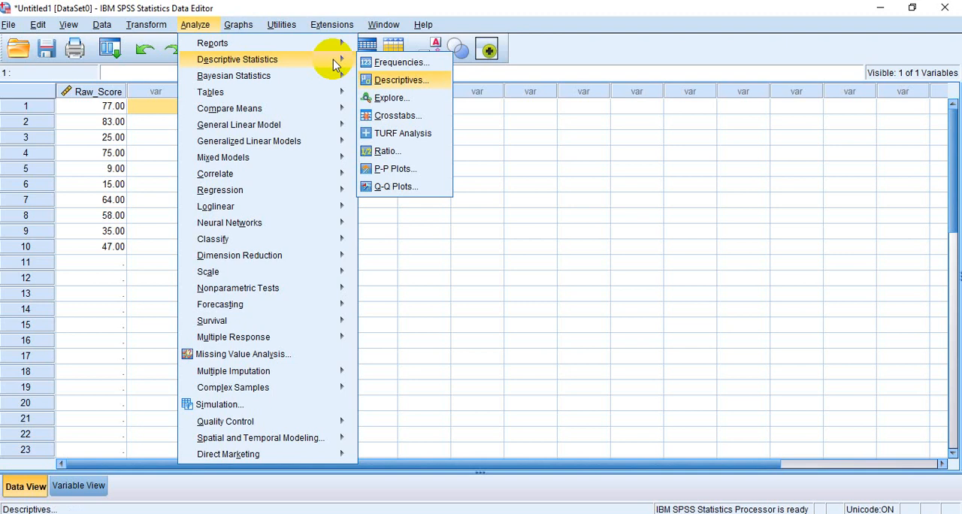
pyautogui.press('Return')
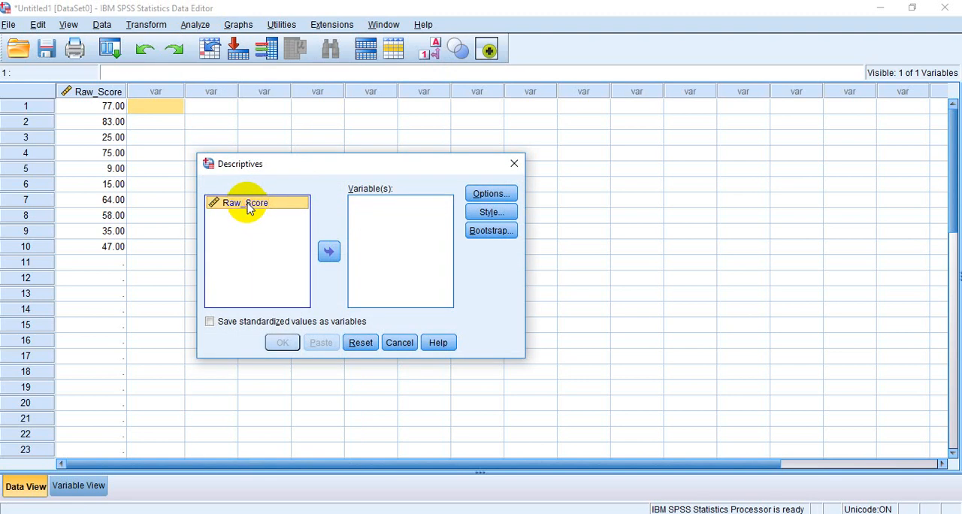
pyautogui.click(328, 252)
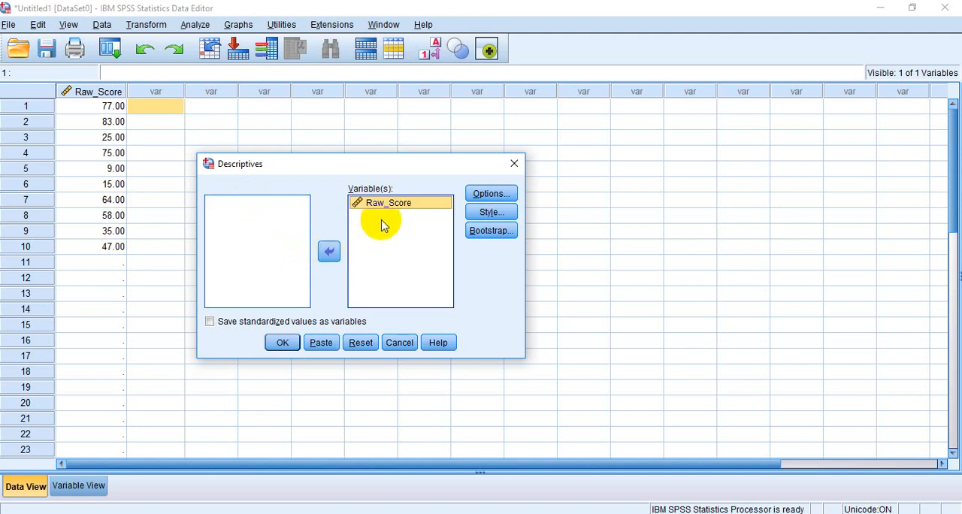
pyautogui.click(211, 322)
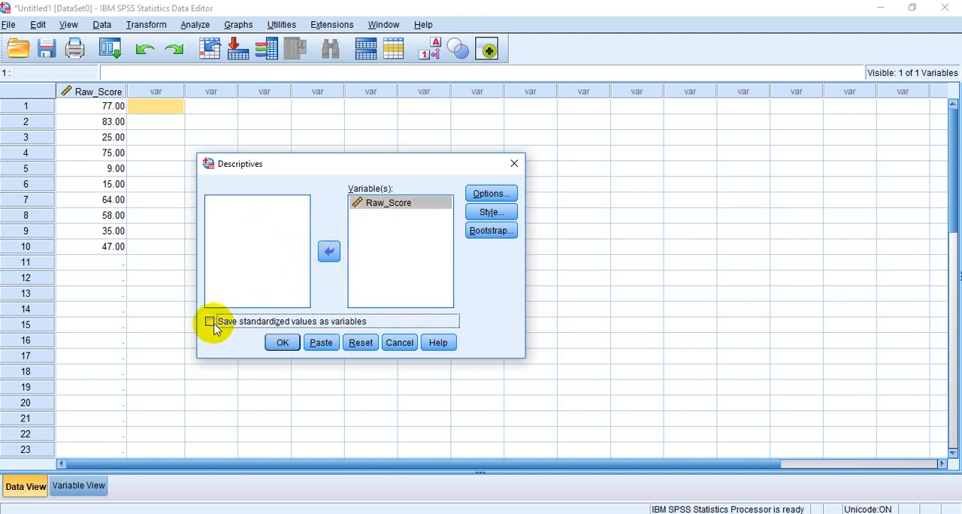
# Step: Exclude the minimum and maximum from the Descriptives options, keeping the mean and standard deviation
pyautogui.click(482, 194)
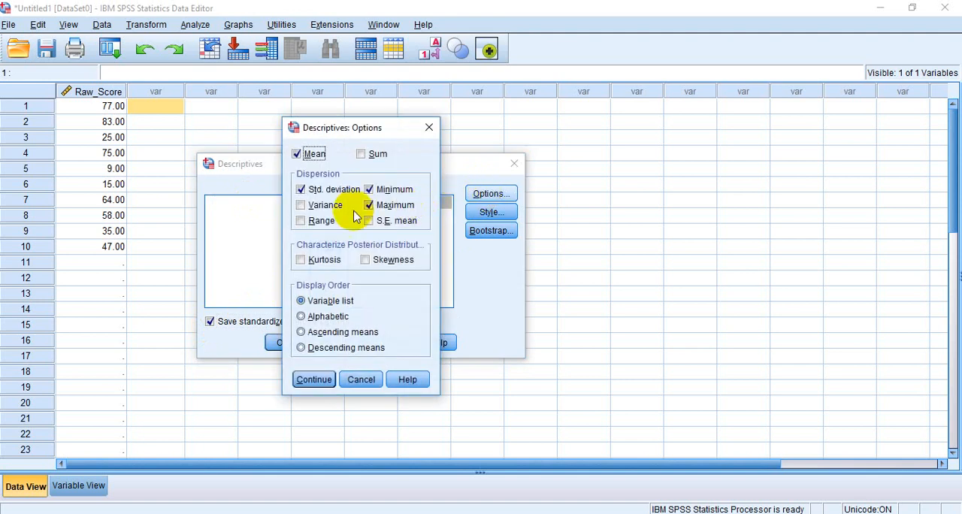
pyautogui.click(371, 191)
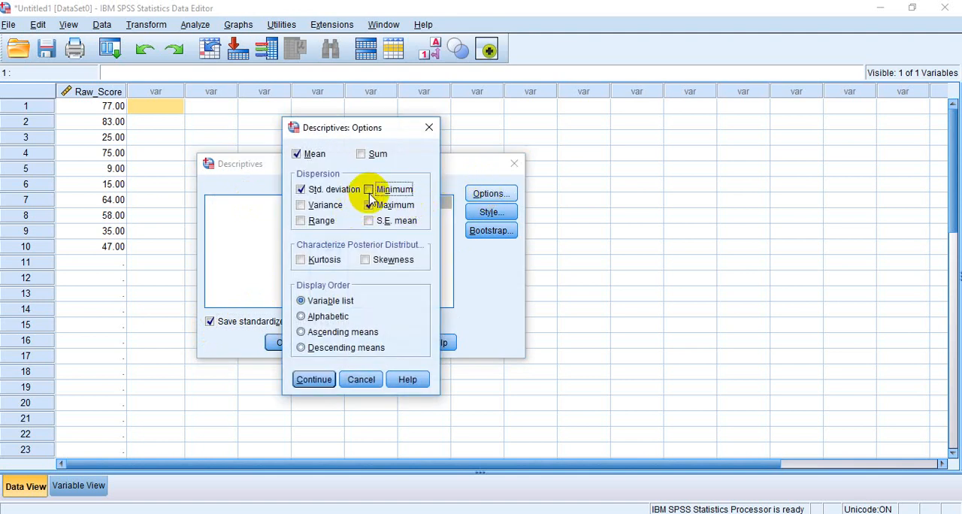
pyautogui.click(369, 205)
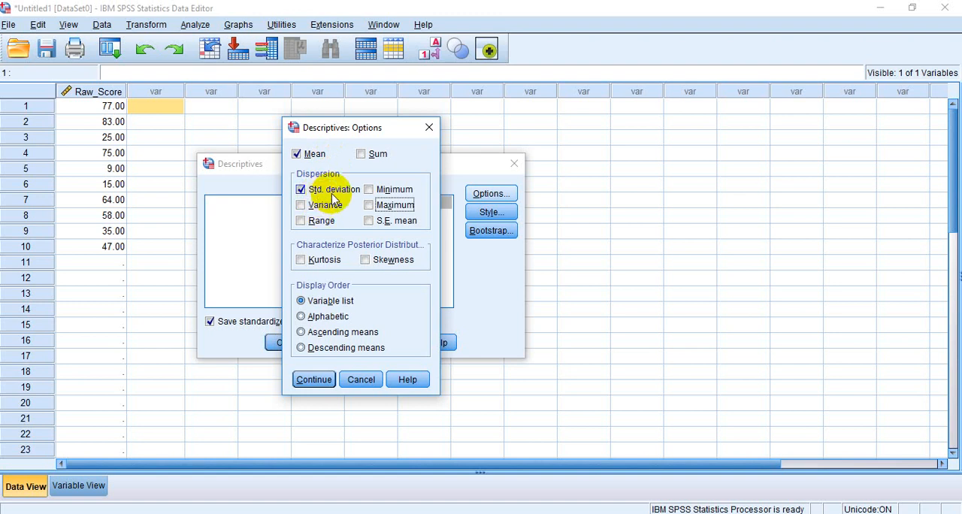
pyautogui.click(314, 379)
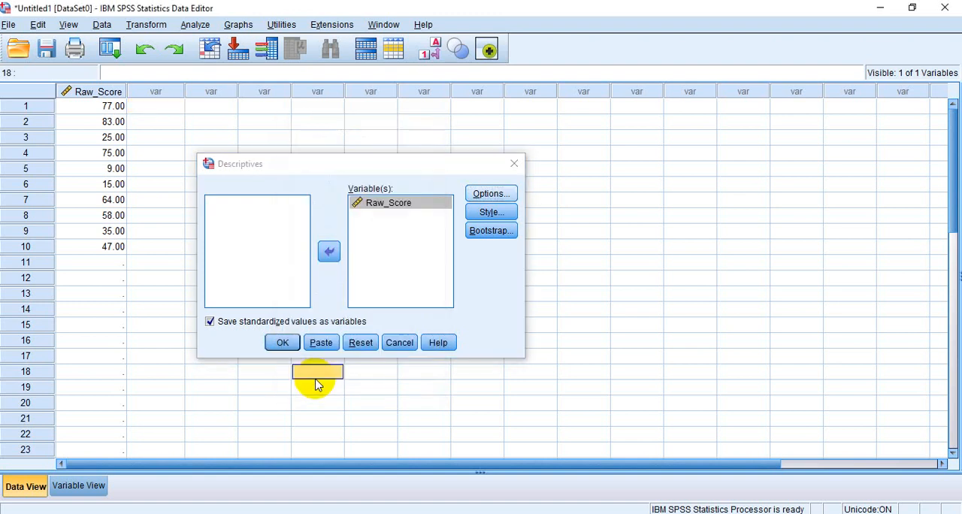
# Step: Run the Descriptives analysis and return from the output to the dataset
pyautogui.click(283, 344)
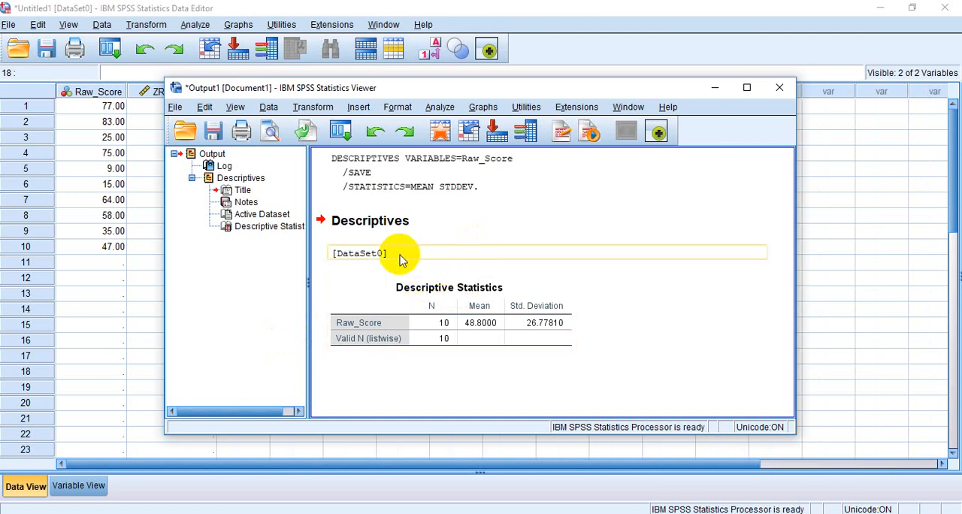
pyautogui.click(402, 224)
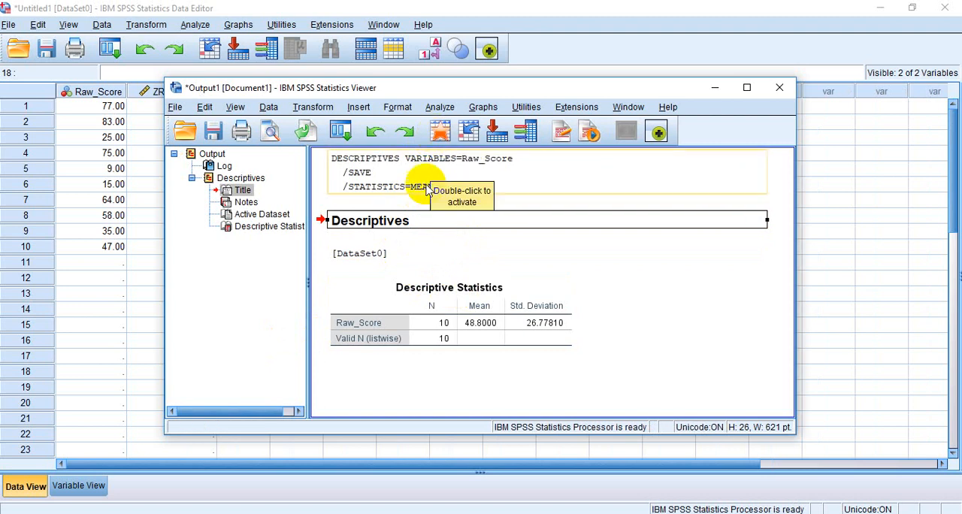
pyautogui.click(443, 130)
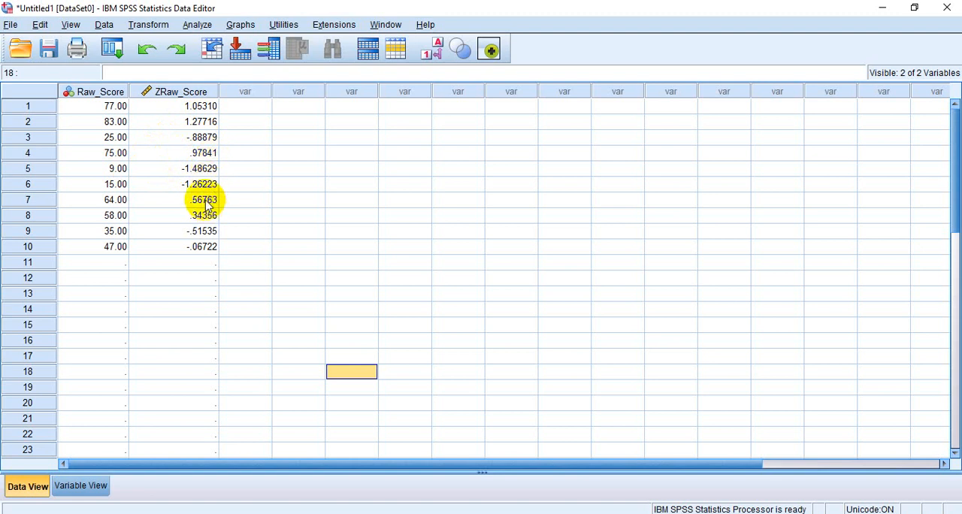
# Step: Start a Compute Variable transformation with tScore_Variable as the target variable
pyautogui.click(253, 108)
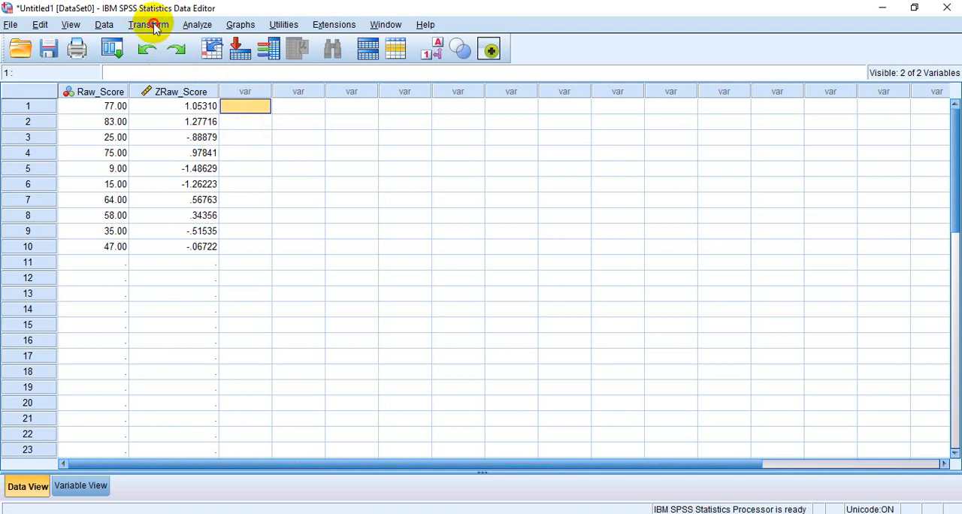
pyautogui.click(155, 26)
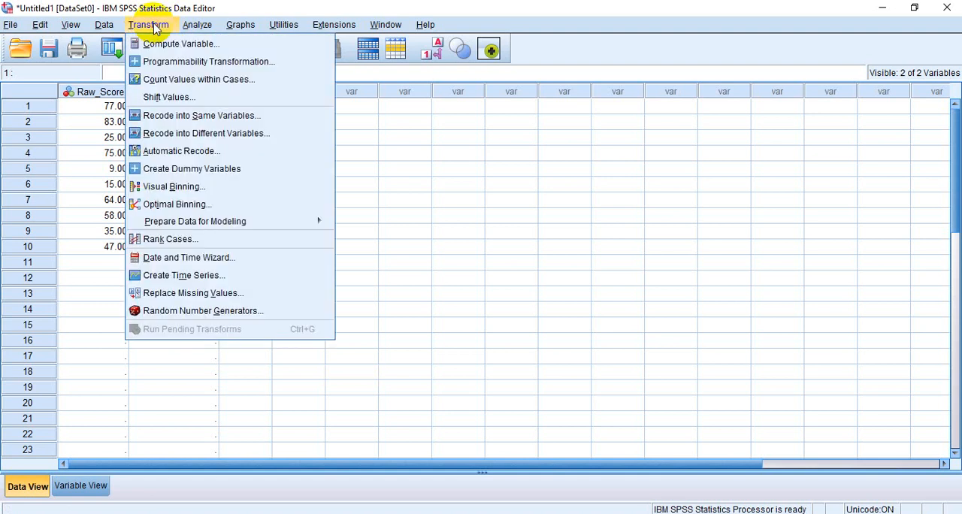
pyautogui.click(199, 48)
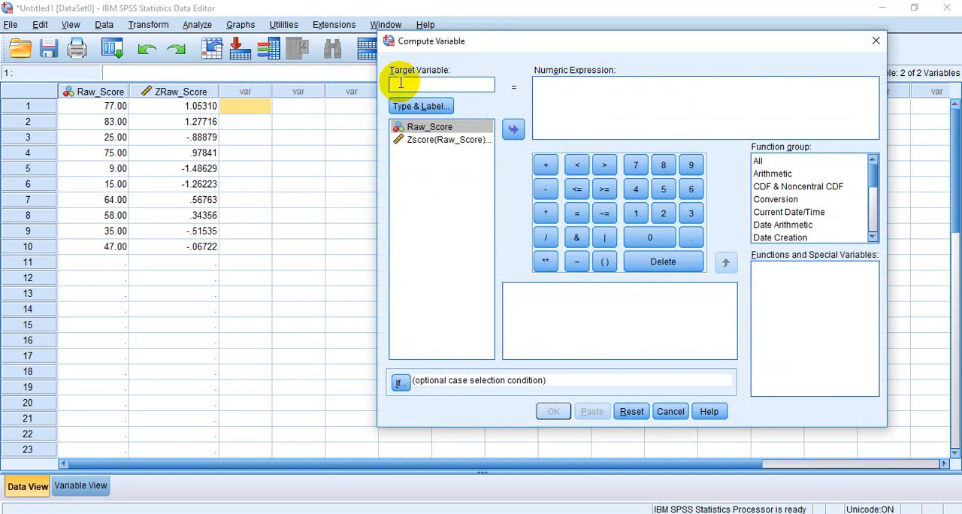
pyautogui.write('tscore')
pyautogui.write('_Variable')
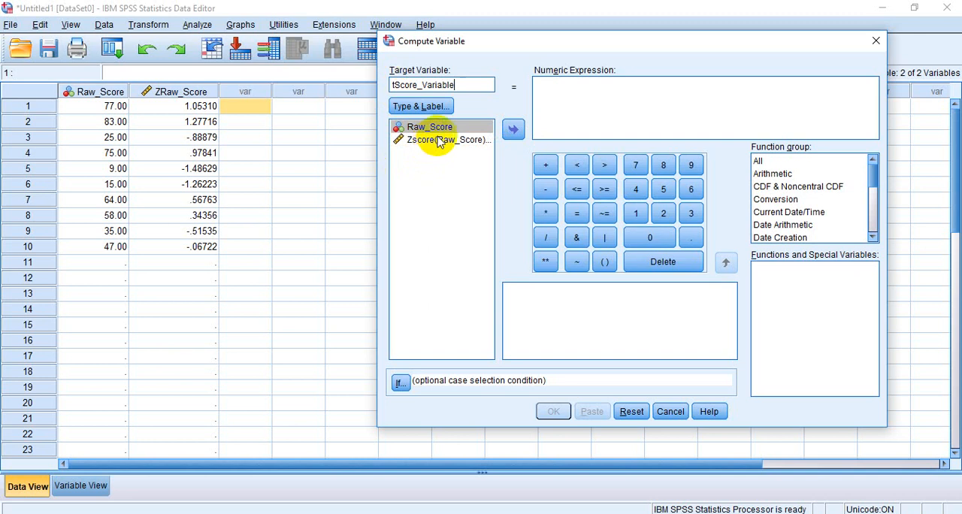
# Step: Enter the numeric expression (10 * ZRaw_Score) + (50) and try to run the computation
pyautogui.click(538, 89)
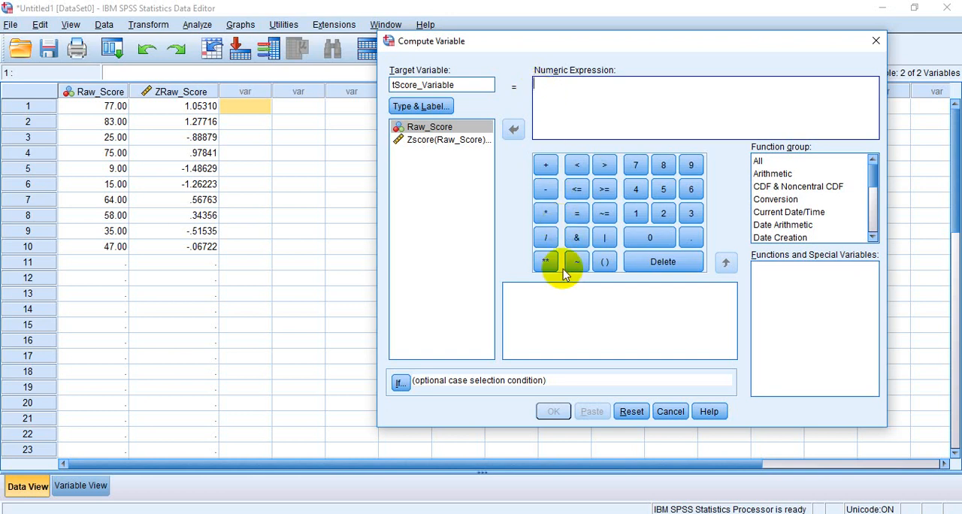
pyautogui.click(603, 263)
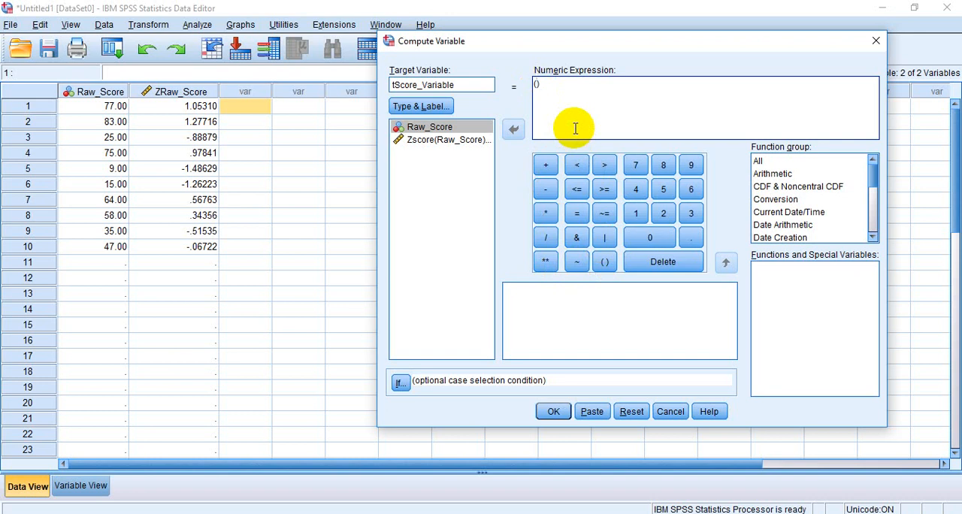
pyautogui.write('10)')
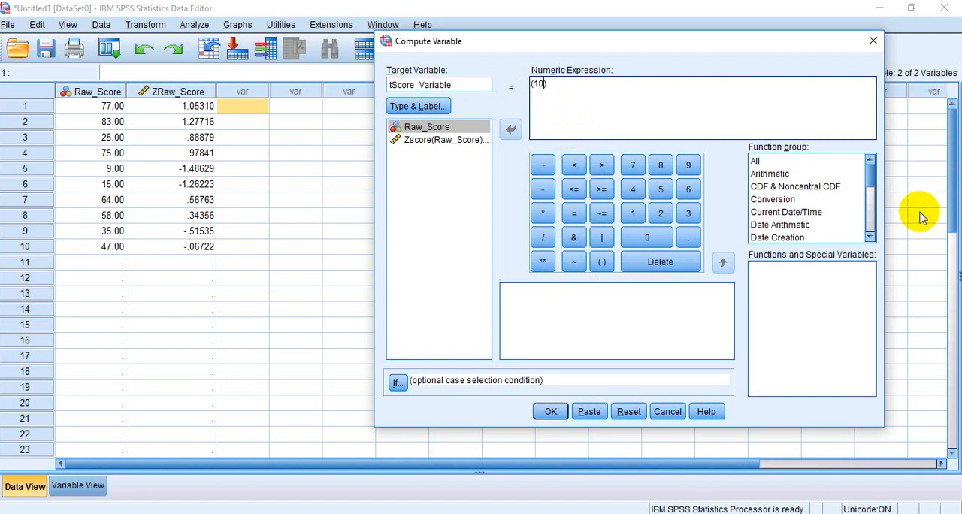
pyautogui.click(544, 212)
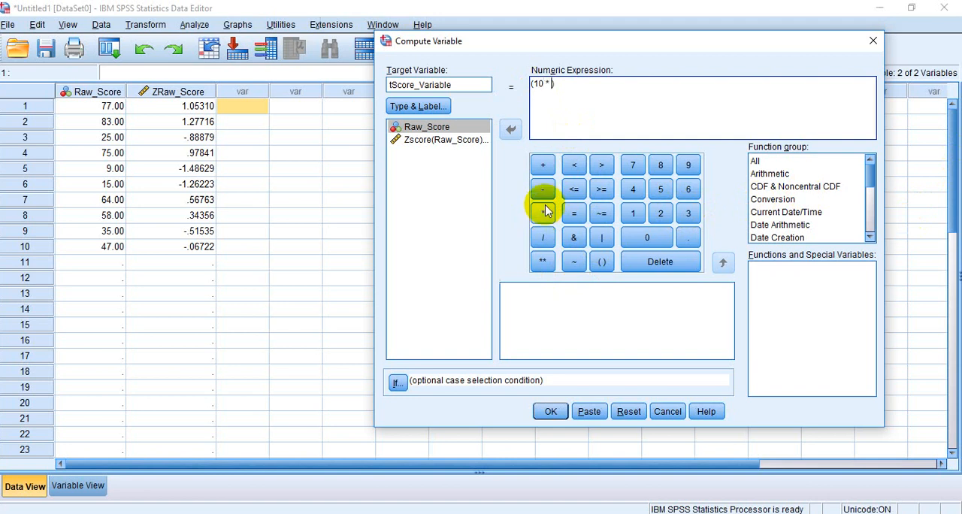
pyautogui.click(419, 143)
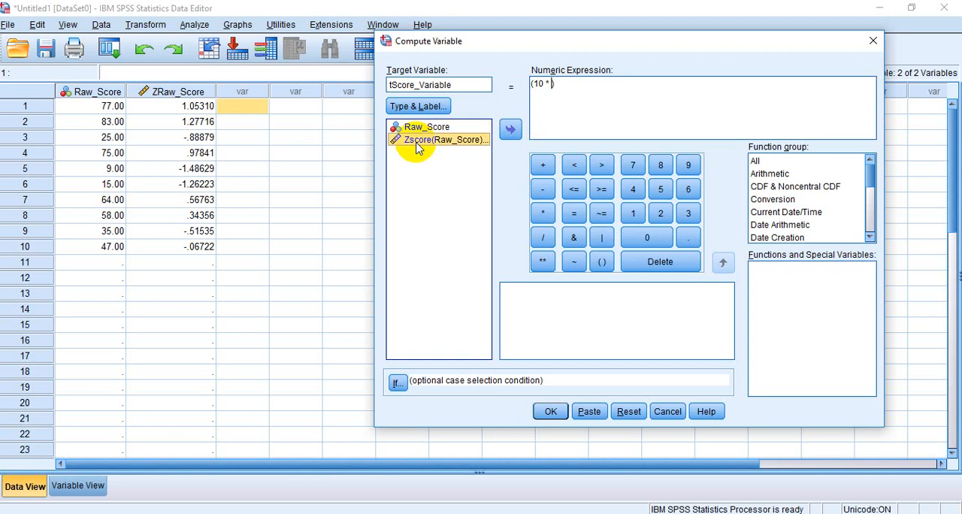
pyautogui.click(508, 131)
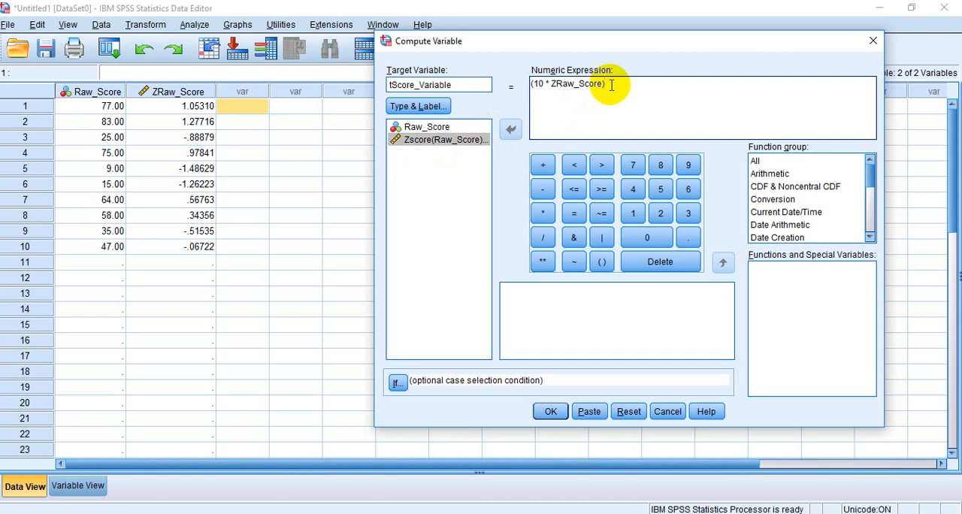
pyautogui.click(549, 171)
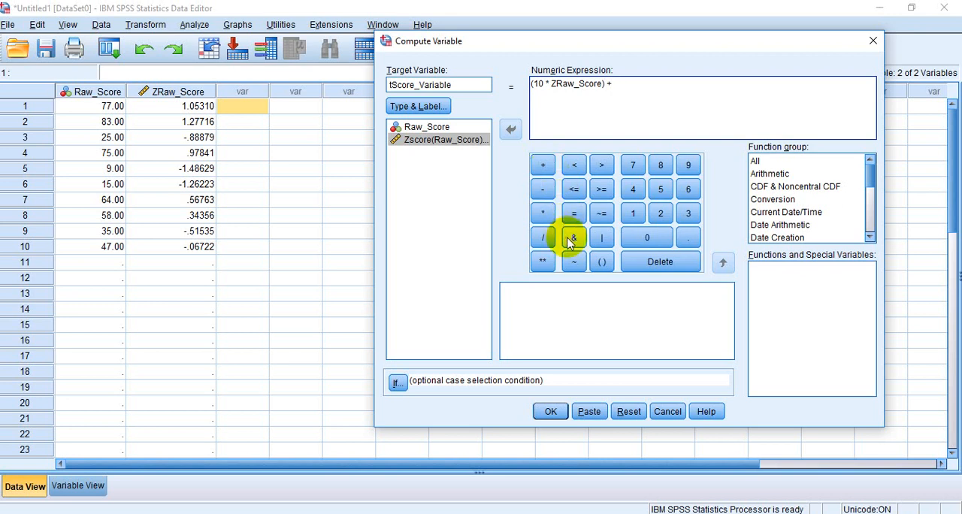
pyautogui.click(601, 262)
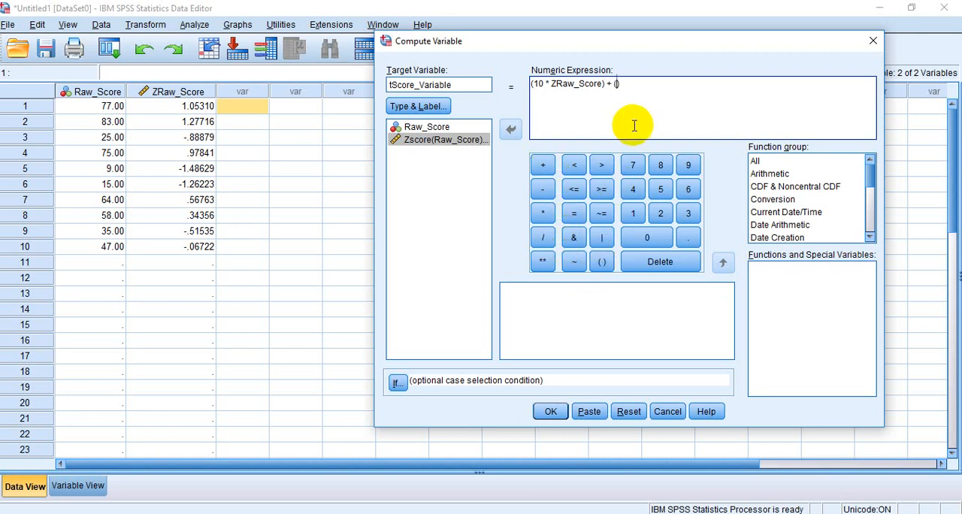
pyautogui.write('50')
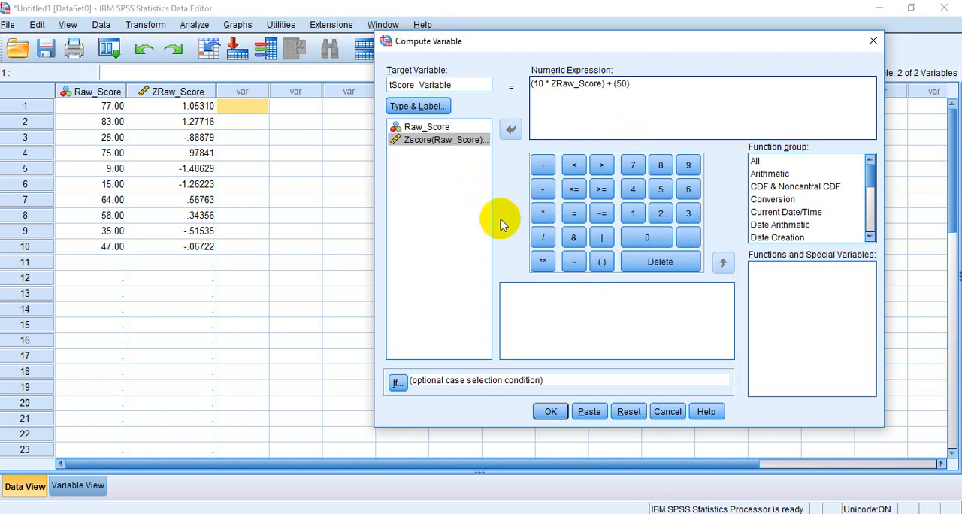
pyautogui.click(553, 413)
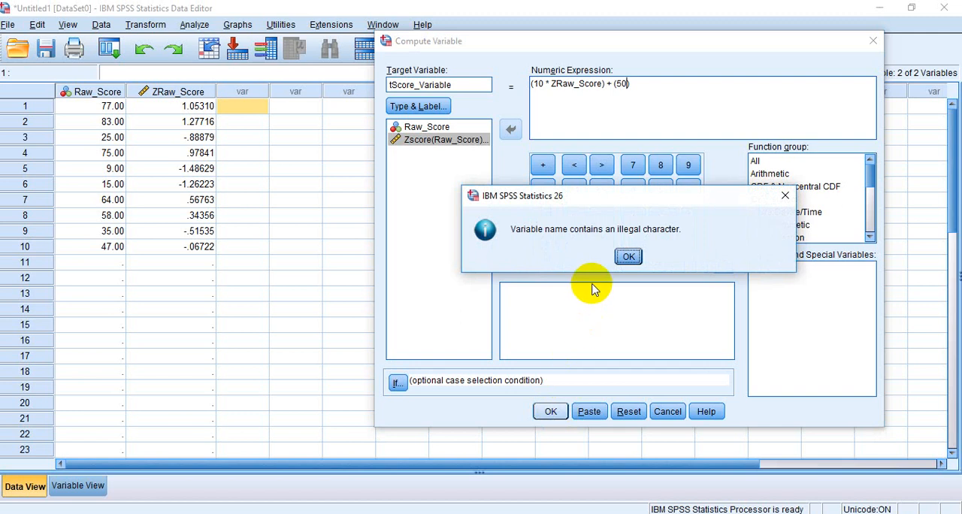
pyautogui.click(628, 256)
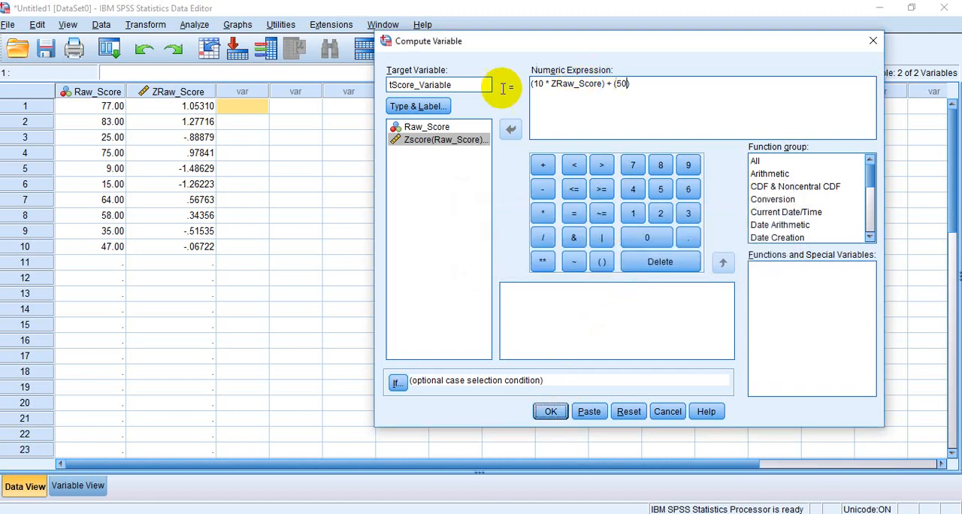
# Step: Shorten the target variable name to tScore_ and try to run the computation
pyautogui.click(458, 85)
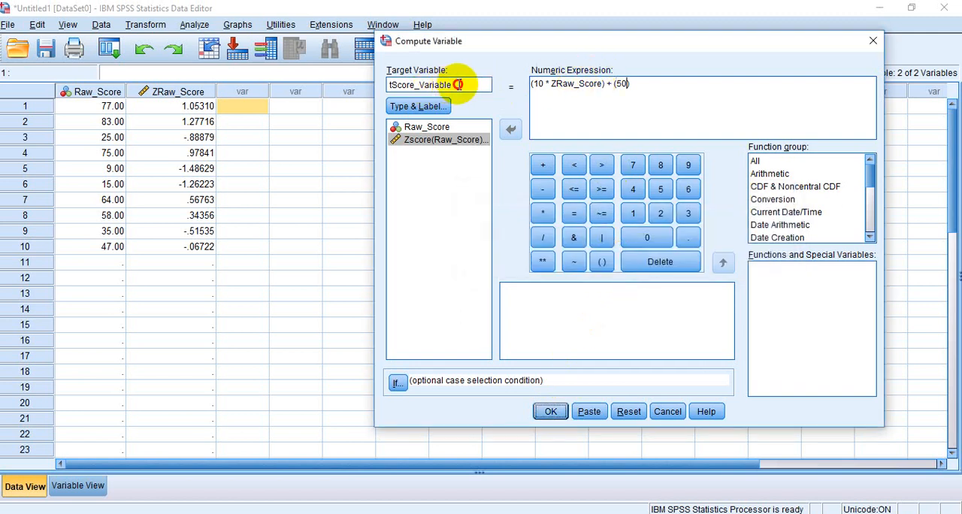
pyautogui.press('BackSpace')
pyautogui.press('BackSpace')
pyautogui.press('BackSpace')
pyautogui.press('BackSpace')
pyautogui.press('BackSpace')
pyautogui.press('BackSpace')
pyautogui.press('BackSpace')
pyautogui.press('BackSpace')
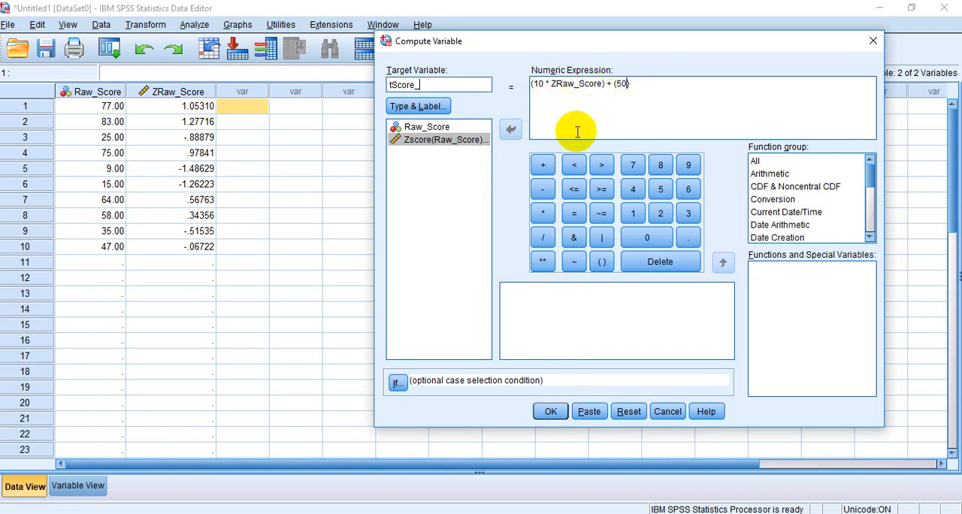
pyautogui.click(550, 412)
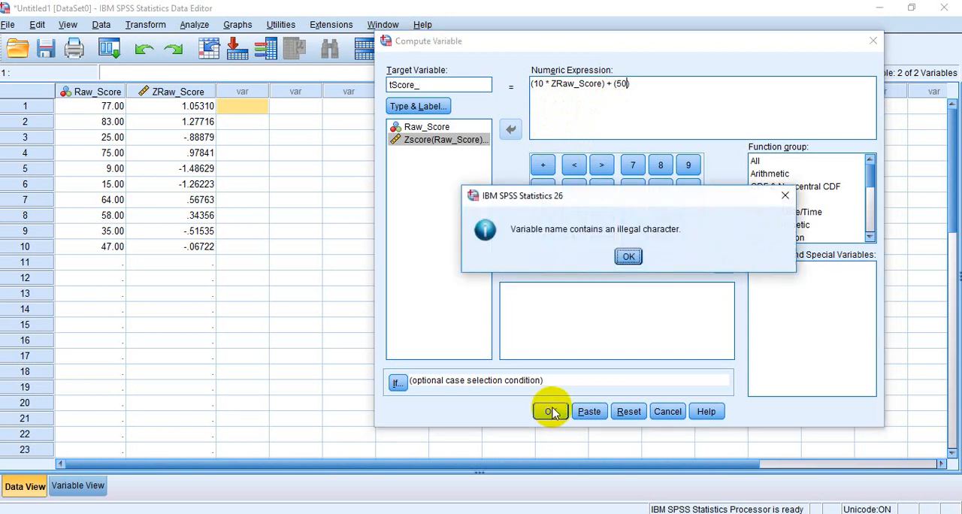
pyautogui.click(628, 258)
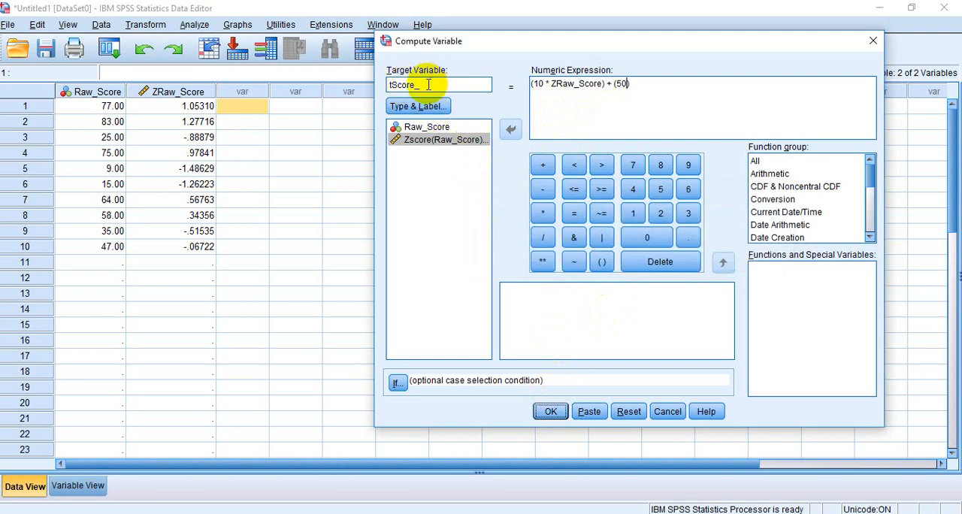
# Step: Extend the target variable name back to tScore_Variable and try the computation again
pyautogui.click(428, 84)
pyautogui.write('Variable')
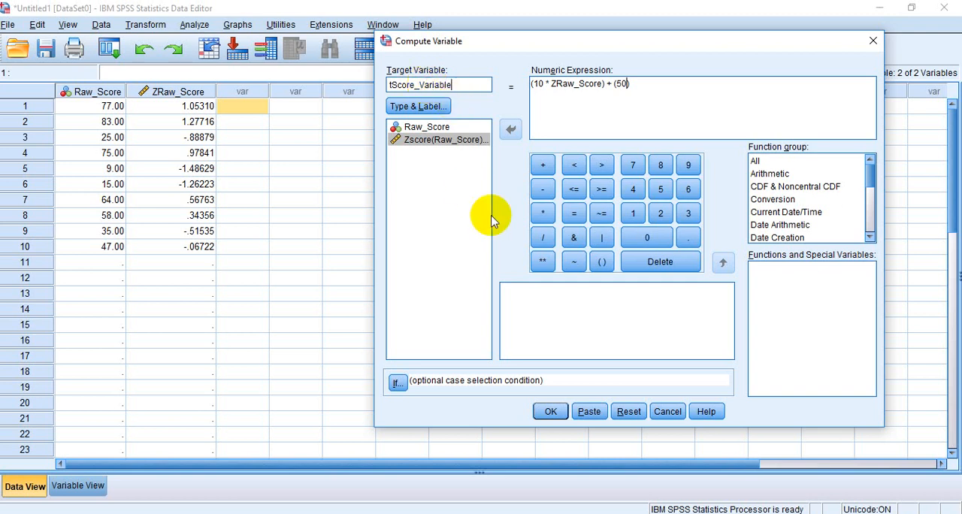
pyautogui.click(549, 411)
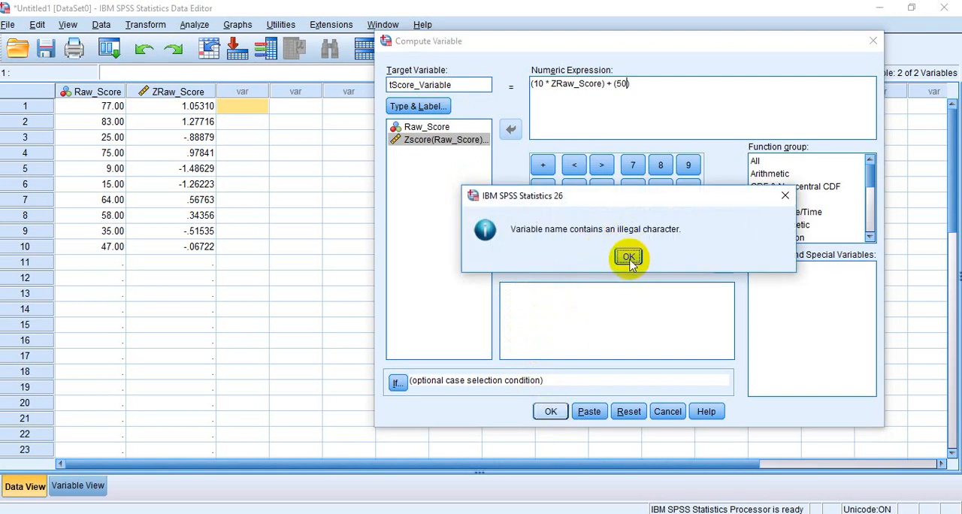
pyautogui.click(629, 257)
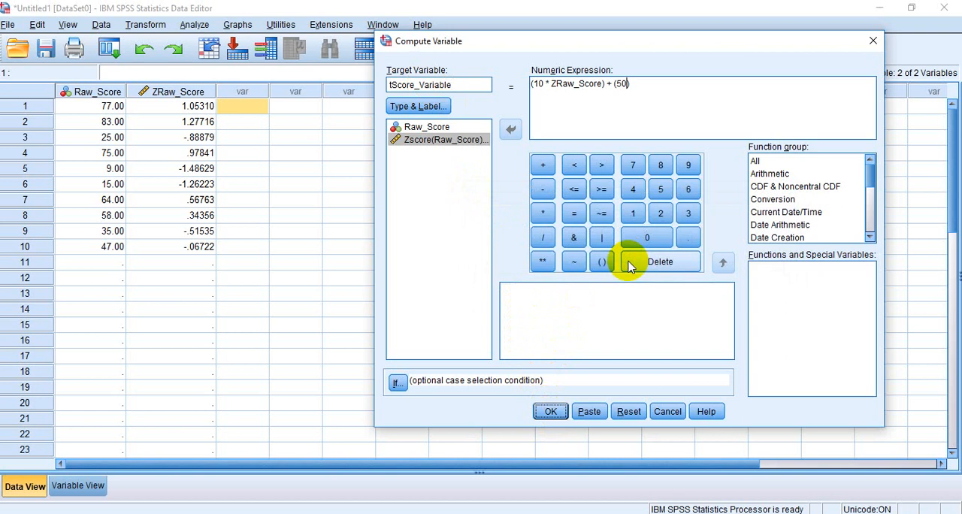
# Step: Retry the computation with the target variable tScore_Variable and the expression (10 * ZRaw_Score) + (50)
pyautogui.click(459, 88)
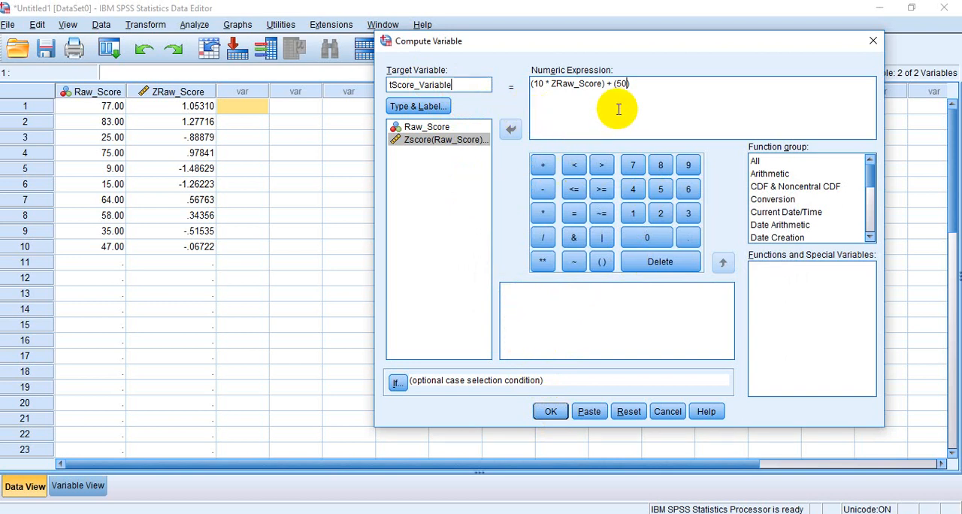
pyautogui.click(633, 90)
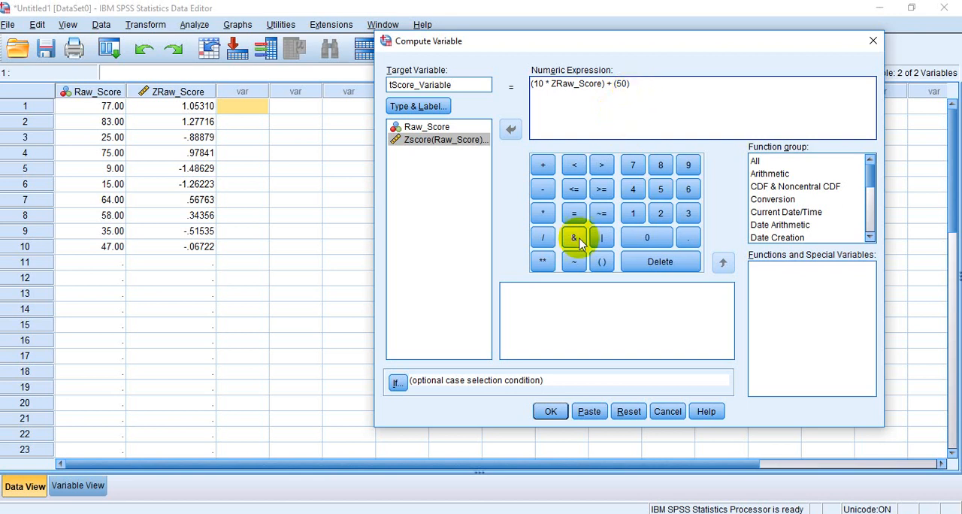
pyautogui.click(552, 413)
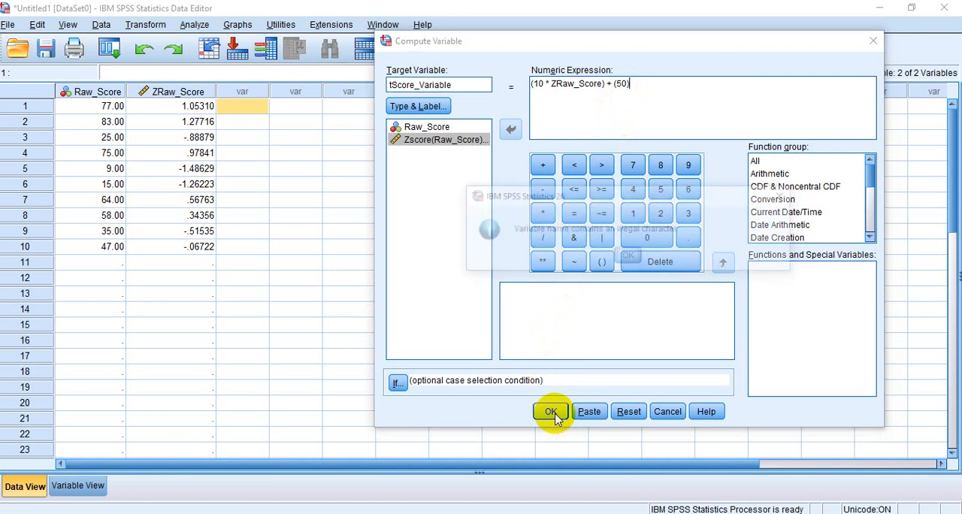
pyautogui.click(627, 258)
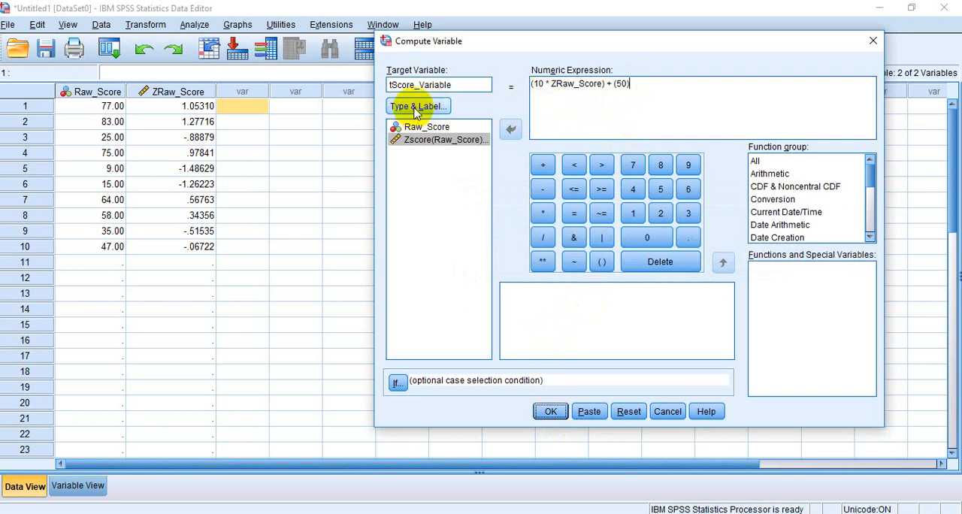
# Step: Replace the target variable name with Variable_tscore and run the T-score computation
pyautogui.moveTo(479, 84); pyautogui.dragTo(384, 85)
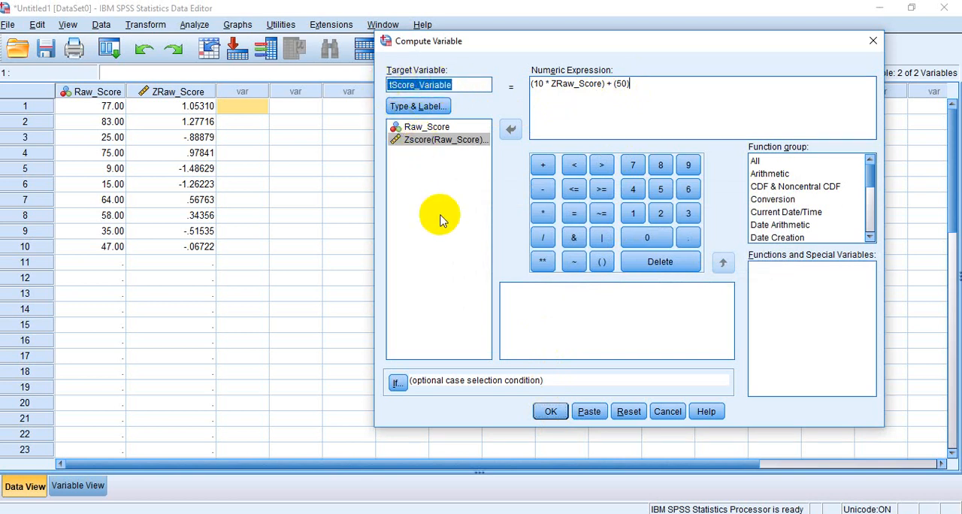
pyautogui.press('BackSpace')
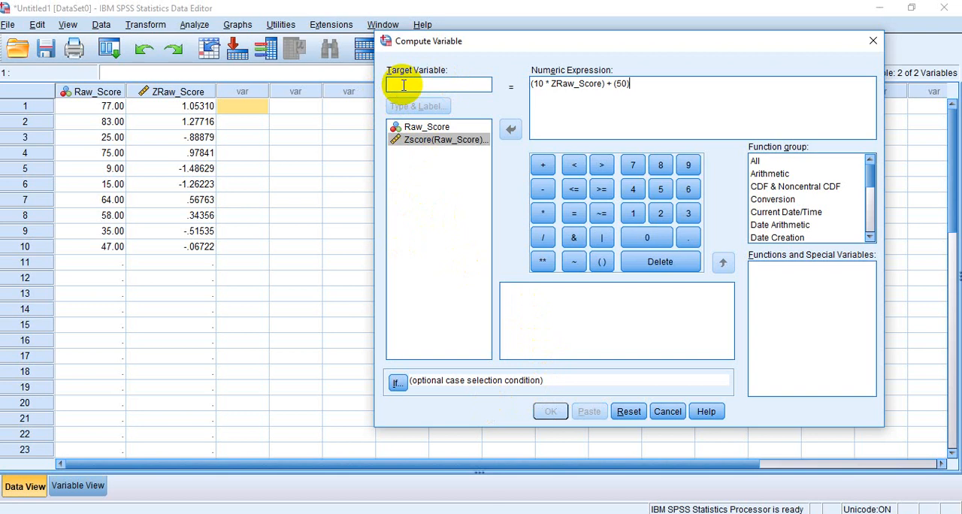
pyautogui.write('ts')
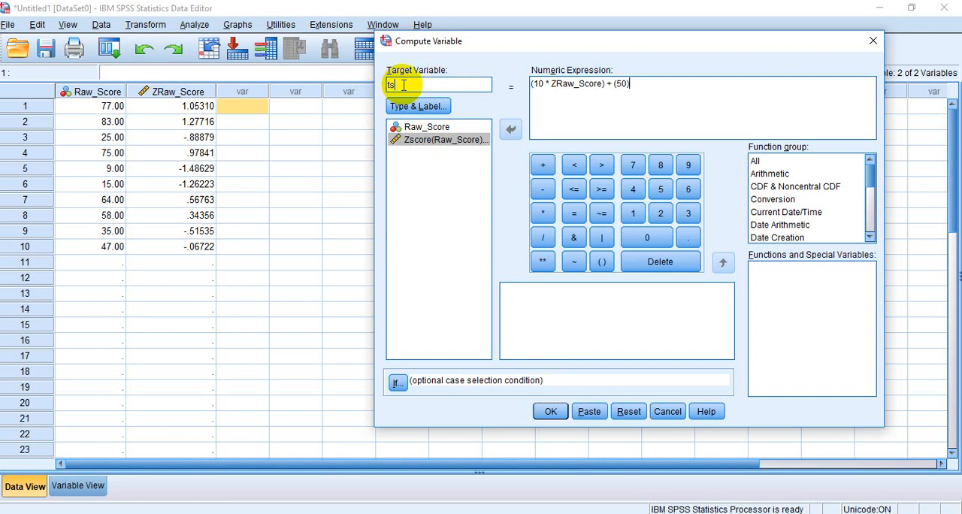
pyautogui.write('core')
pyautogui.press('BackSpace')
pyautogui.press('BackSpace')
pyautogui.press('BackSpace')
pyautogui.press('BackSpace')
pyautogui.press('BackSpace')
pyautogui.press('BackSpace')
pyautogui.write('Variable')
pyautogui.write('_tscore')
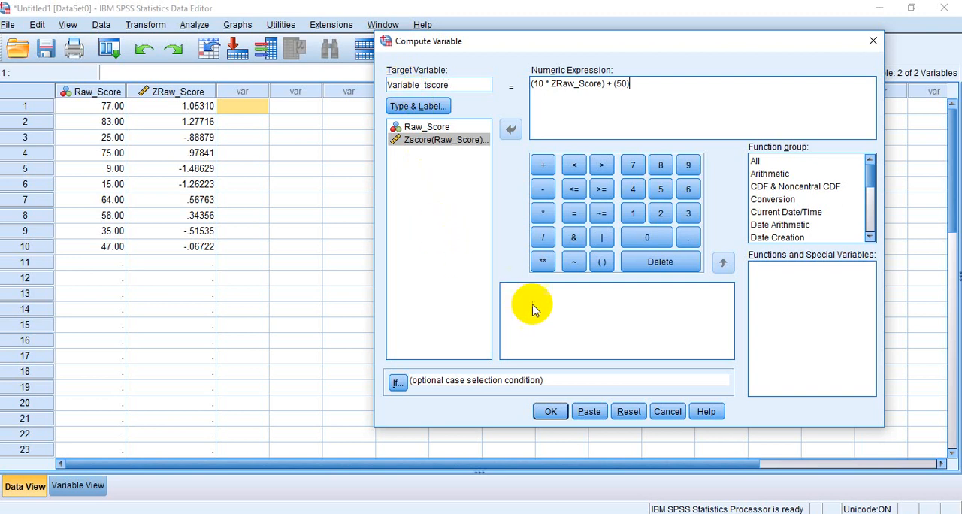
pyautogui.click(549, 412)
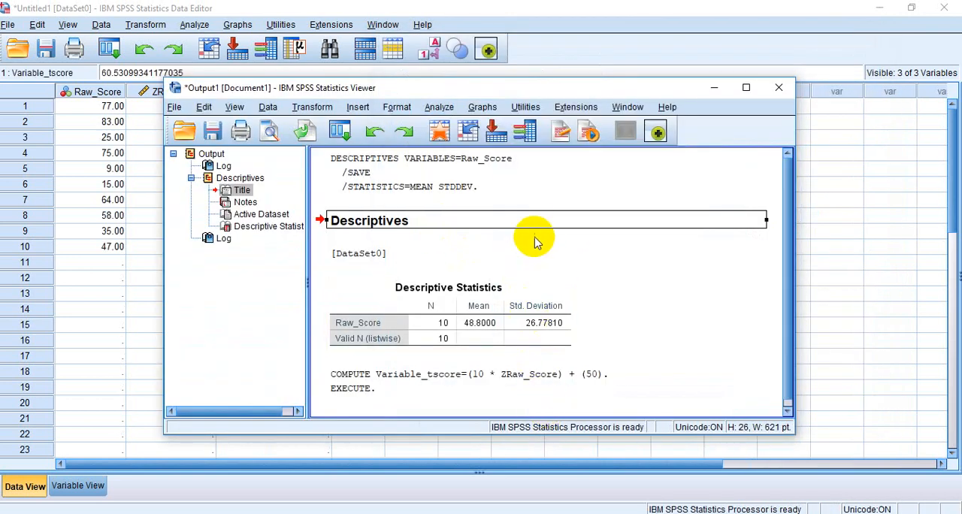
# Step: Return from the output viewer to the data editor and examine the computed Variable_tscore column
pyautogui.click(533, 221)
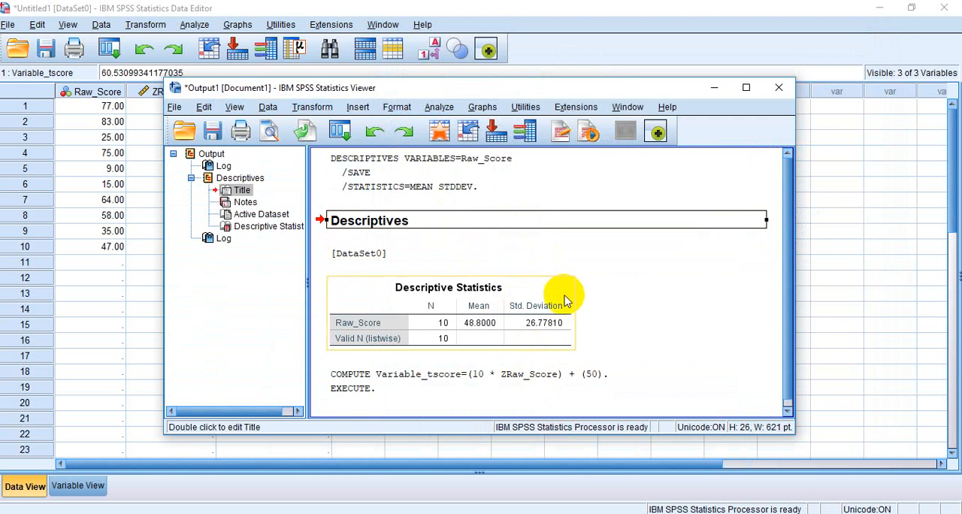
pyautogui.click(444, 133)
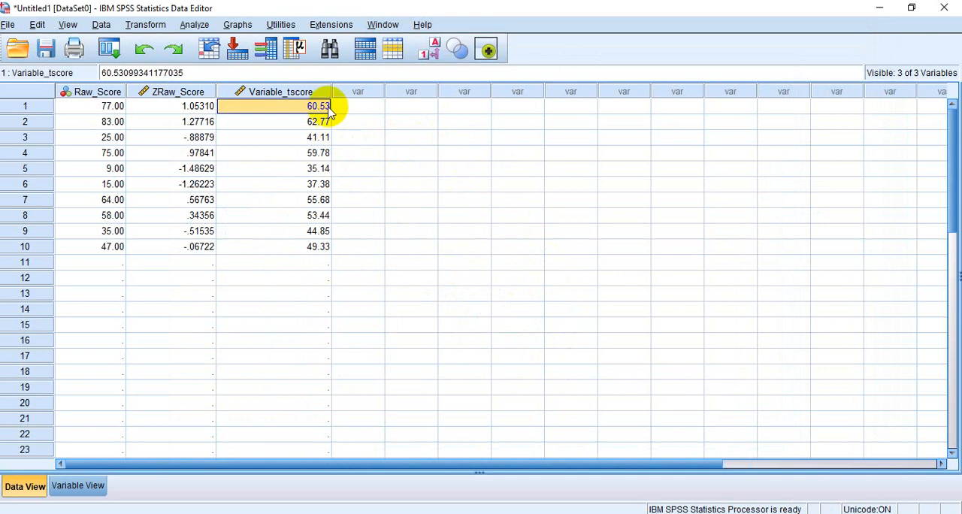
pyautogui.click(368, 93)
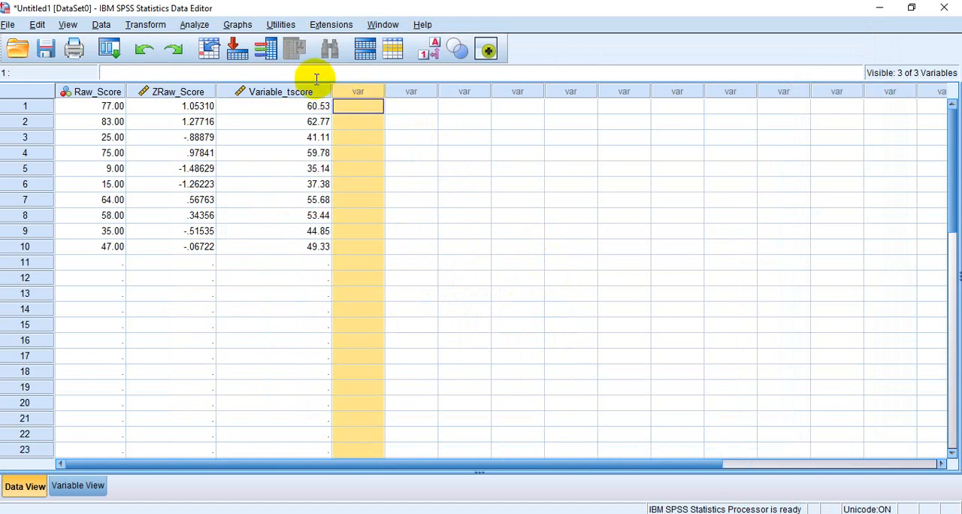
pyautogui.click(430, 123)
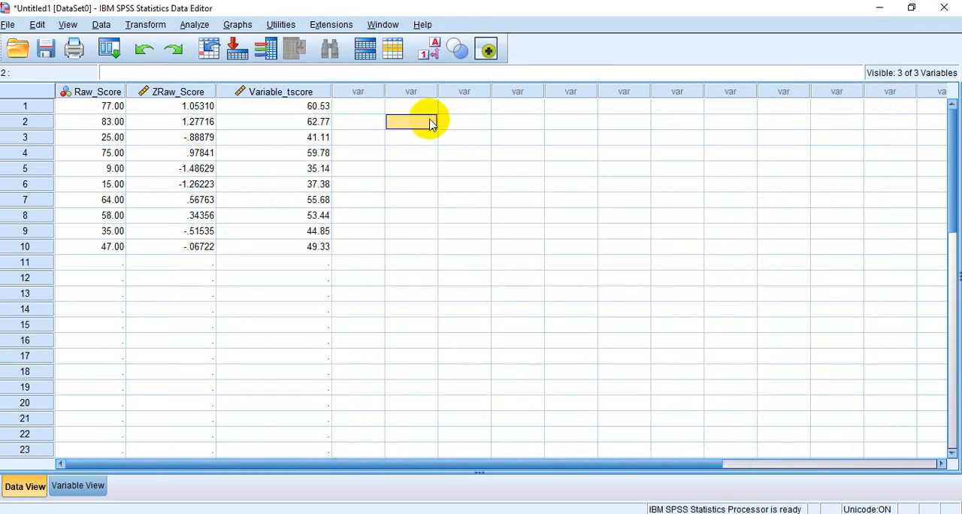
# Step: Rank the cases on Raw_Score using the Rank type, and return from the output to the data editor
pyautogui.click(197, 25)
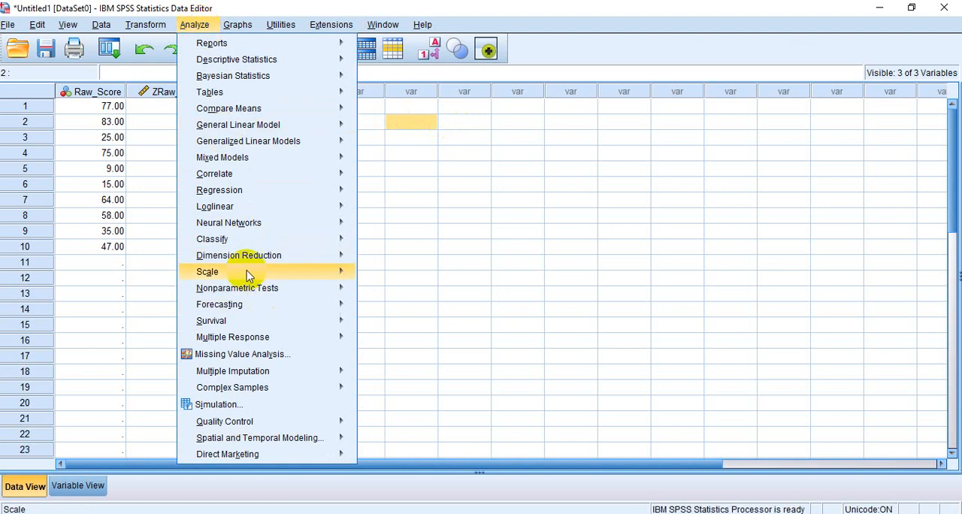
pyautogui.moveTo(145, 24)
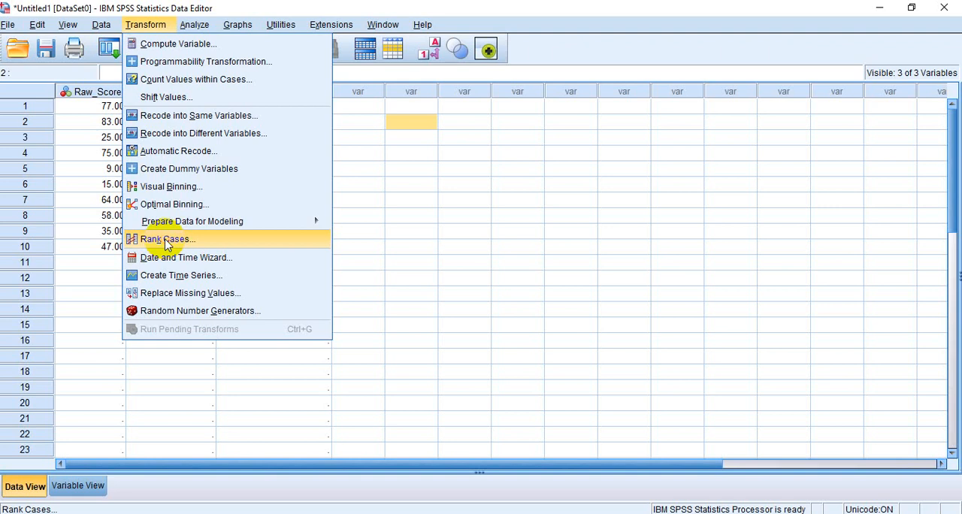
pyautogui.click(167, 240)
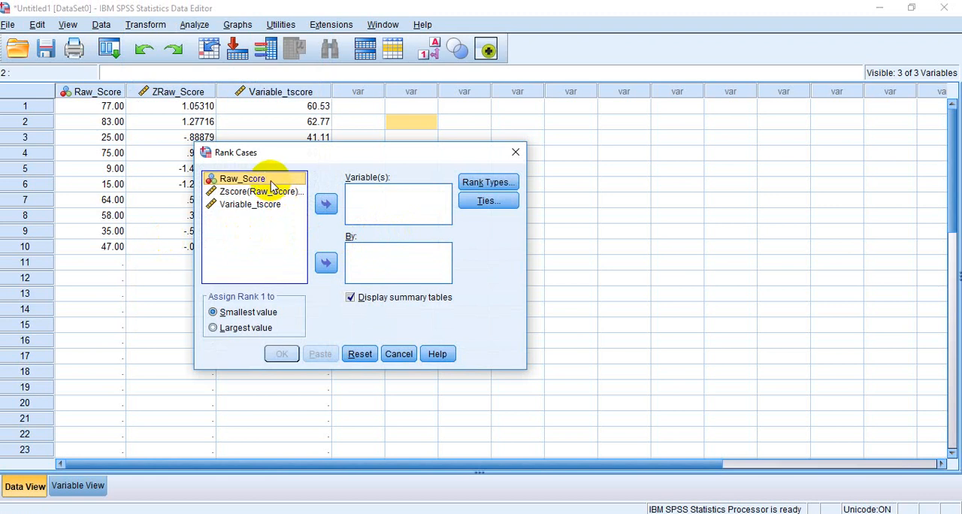
pyautogui.click(325, 207)
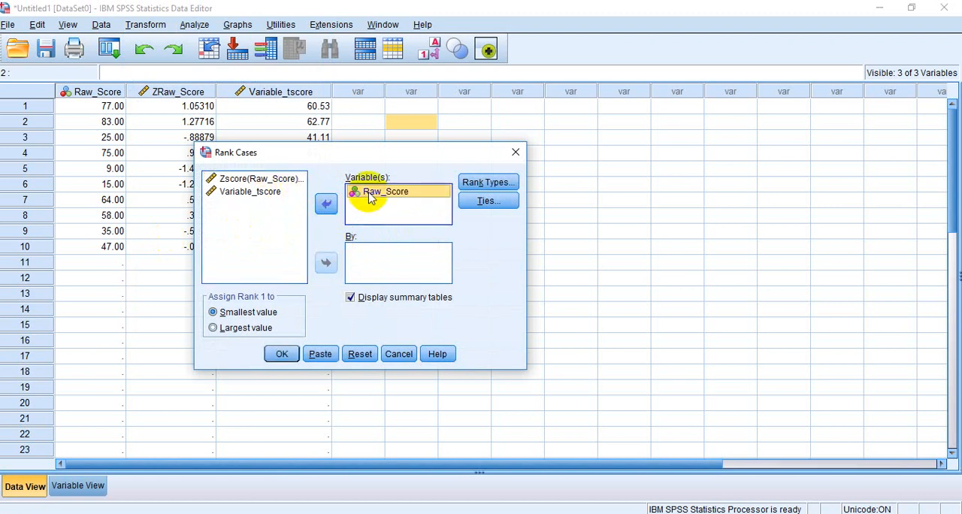
pyautogui.click(475, 188)
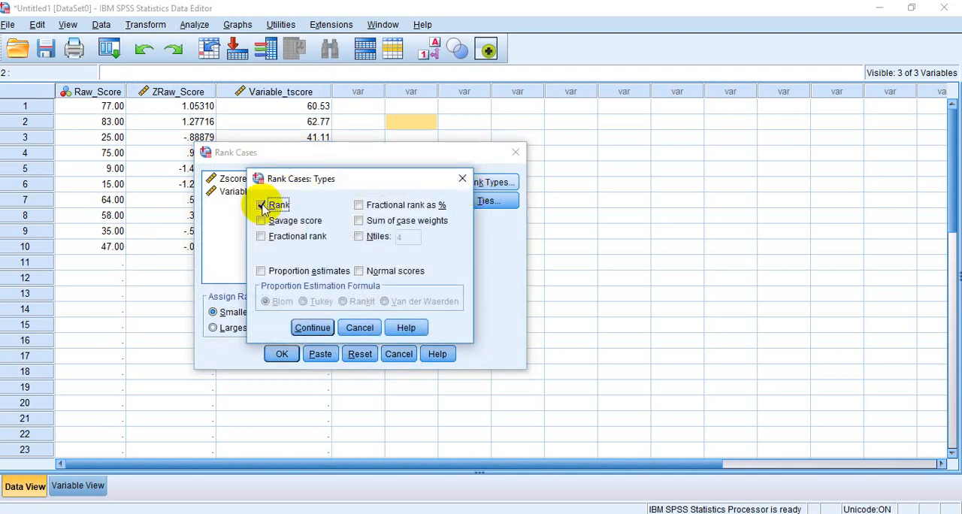
pyautogui.click(308, 327)
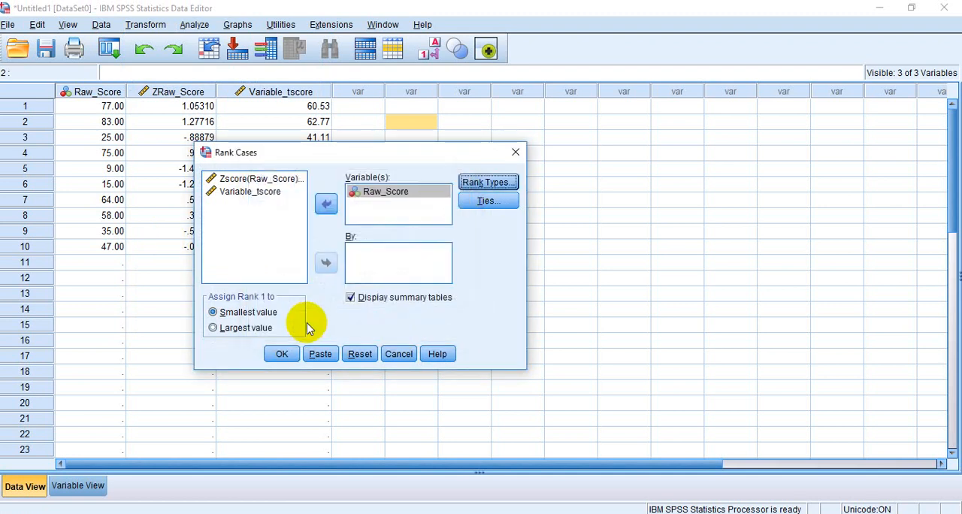
pyautogui.click(282, 354)
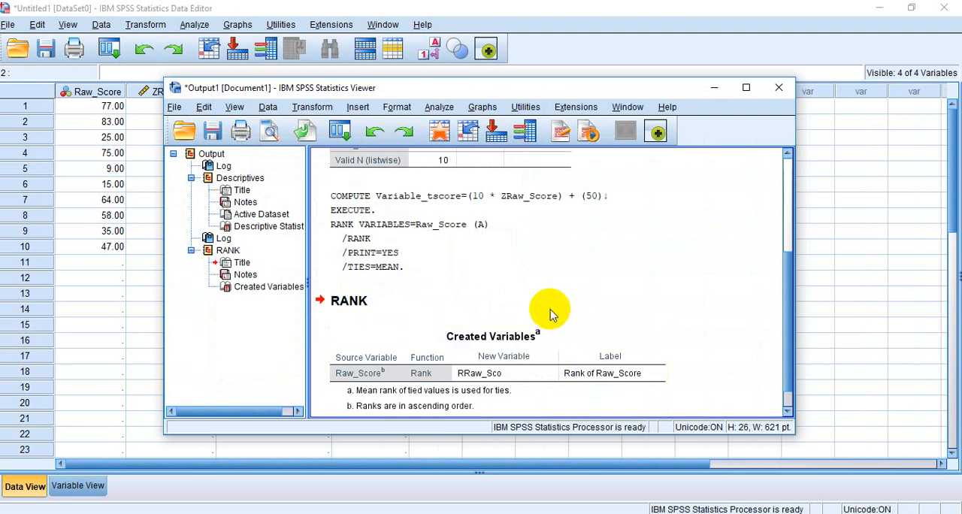
pyautogui.click(415, 306)
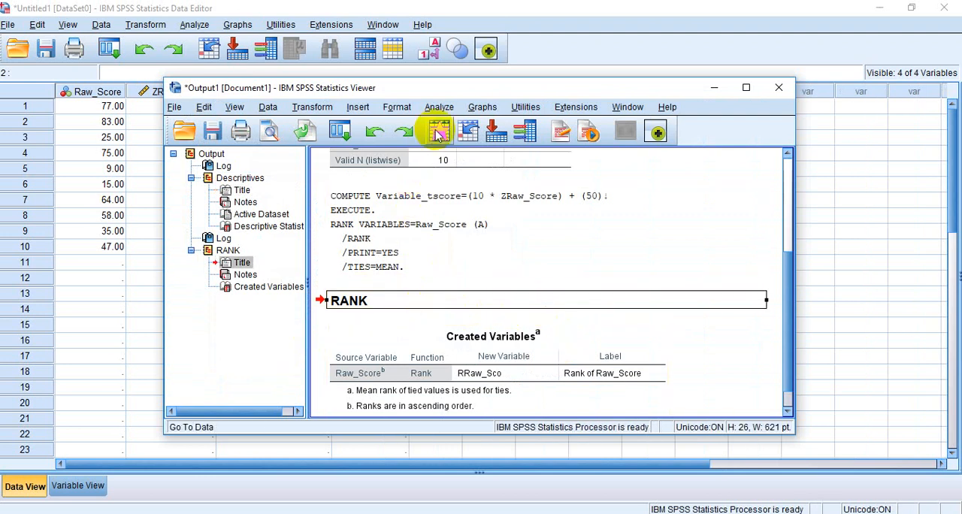
pyautogui.click(439, 133)
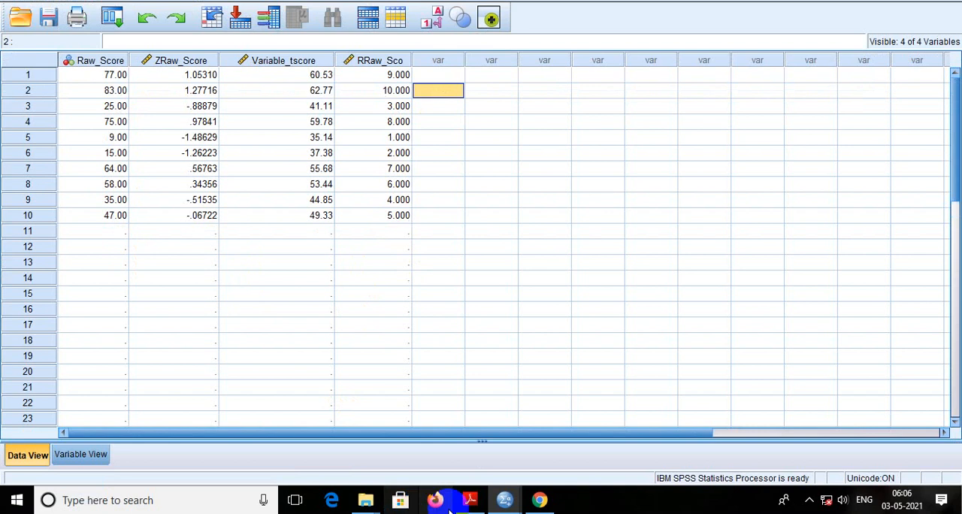
# Step: Switch to the PDF notes, read the t-score and percentile formulas on page 2, and return to the SPSS data editor
pyautogui.click(467, 499)
pyautogui.scroll(-3, 520, 320)
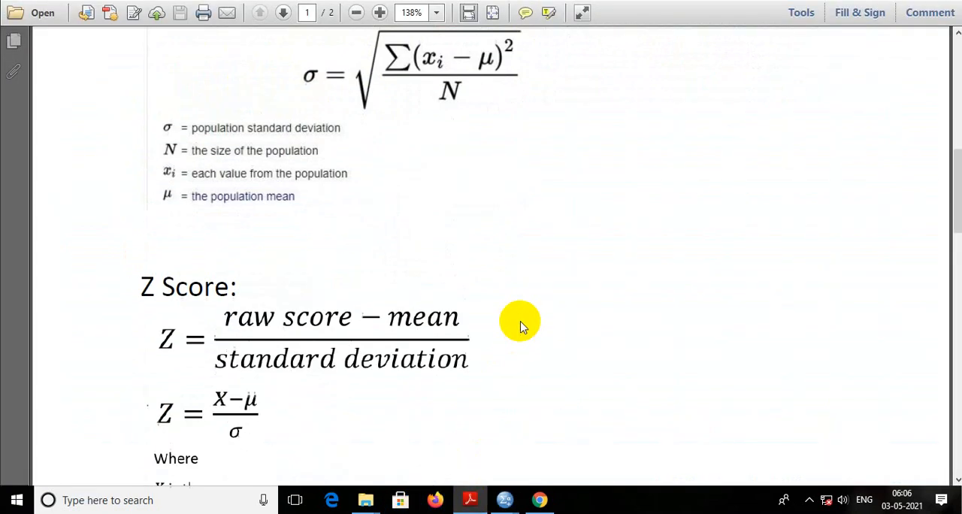
pyautogui.scroll(-2, 520, 320)
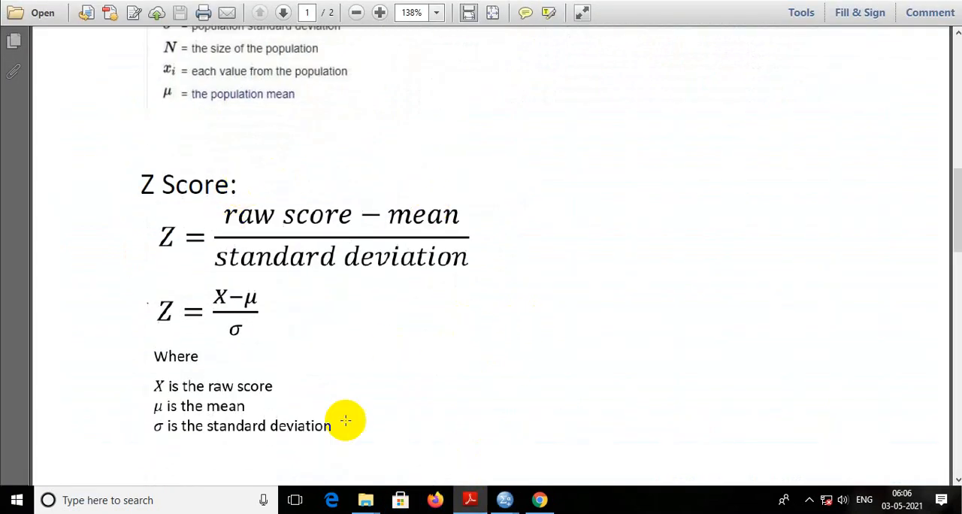
pyautogui.scroll(-3, 343, 352)
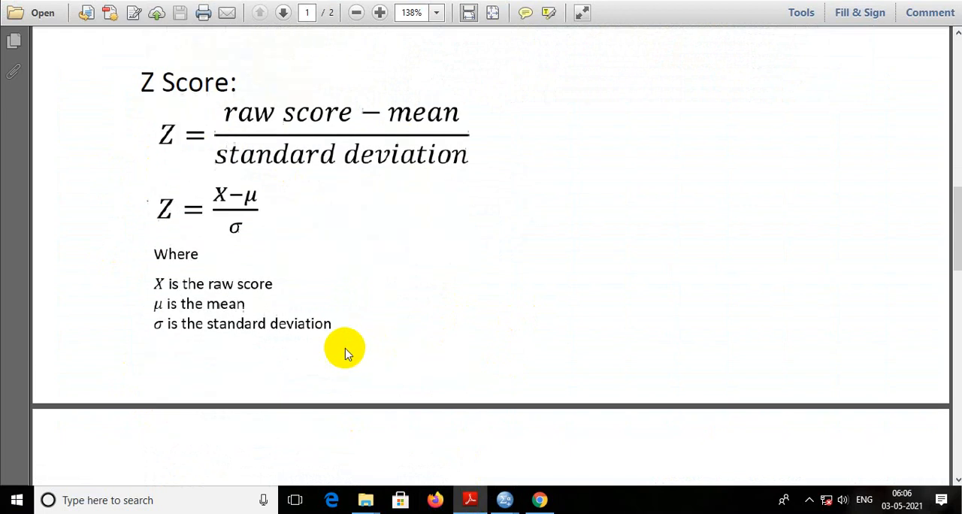
pyautogui.scroll(-2, 345, 358)
pyautogui.scroll(-1, 341, 367)
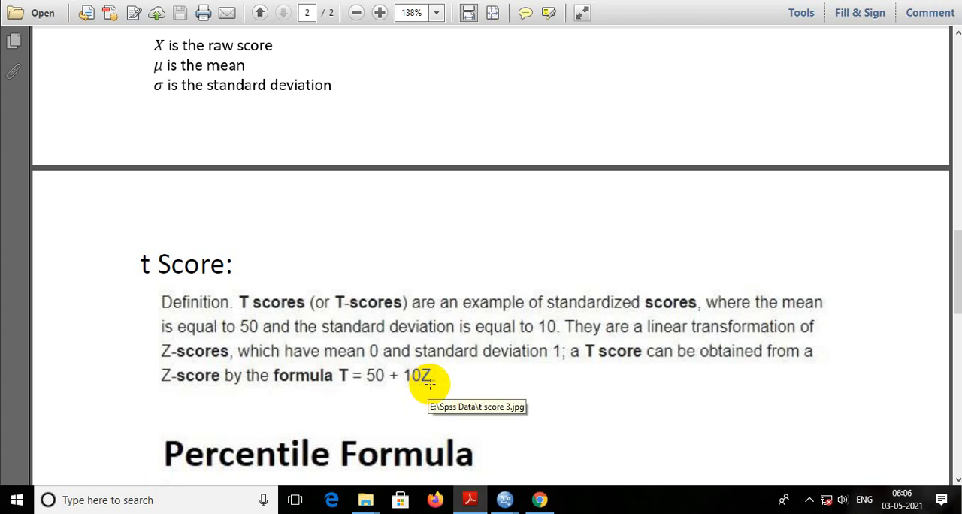
pyautogui.scroll(-5, 428, 383)
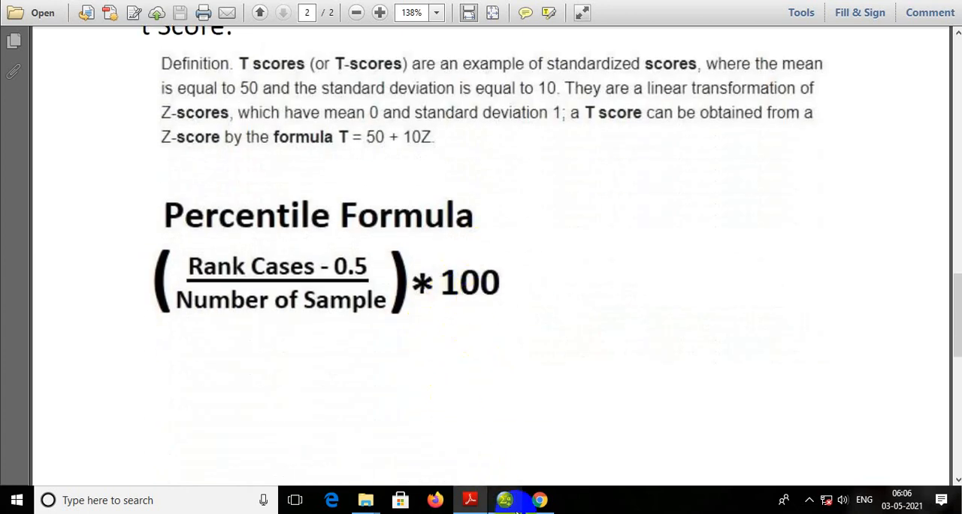
pyautogui.moveTo(514, 508)
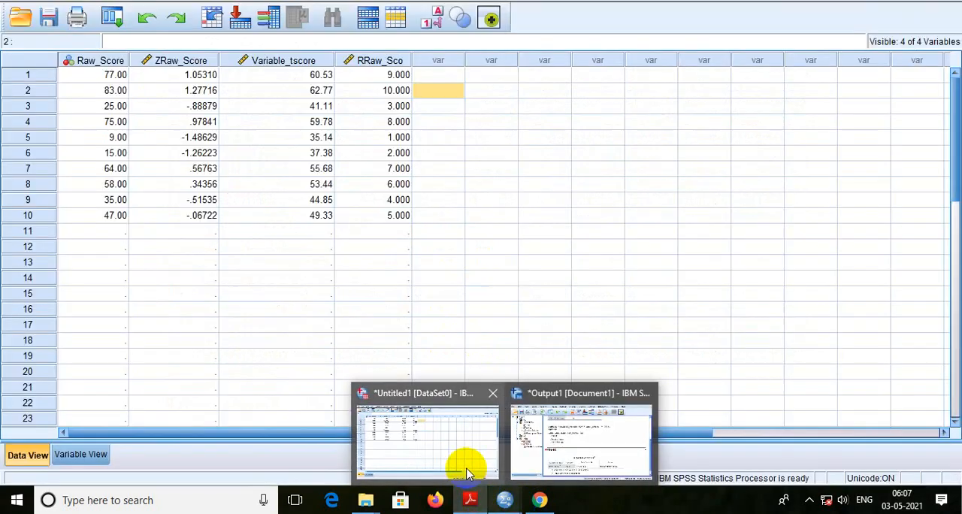
pyautogui.click(460, 466)
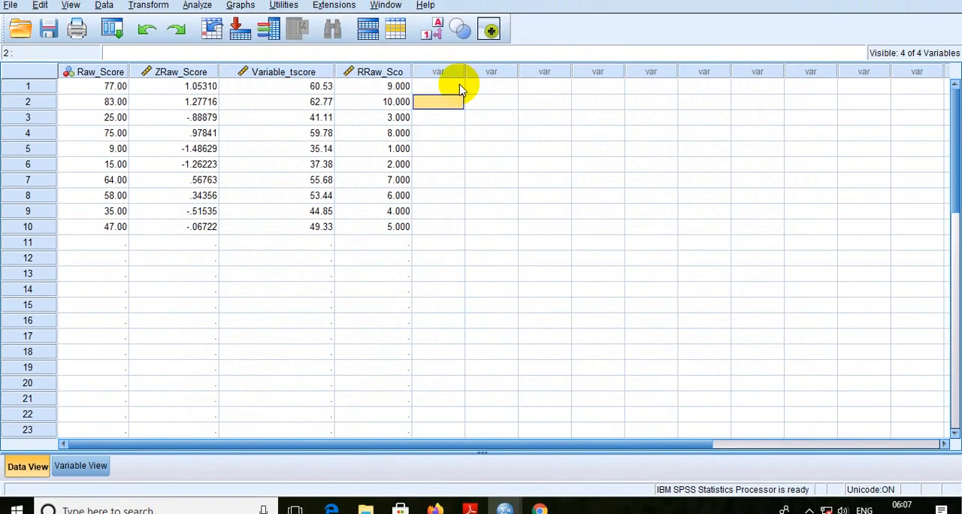
# Step: Start a new Compute Variable transformation with Variable_Percentile as the target variable
pyautogui.click(461, 77)
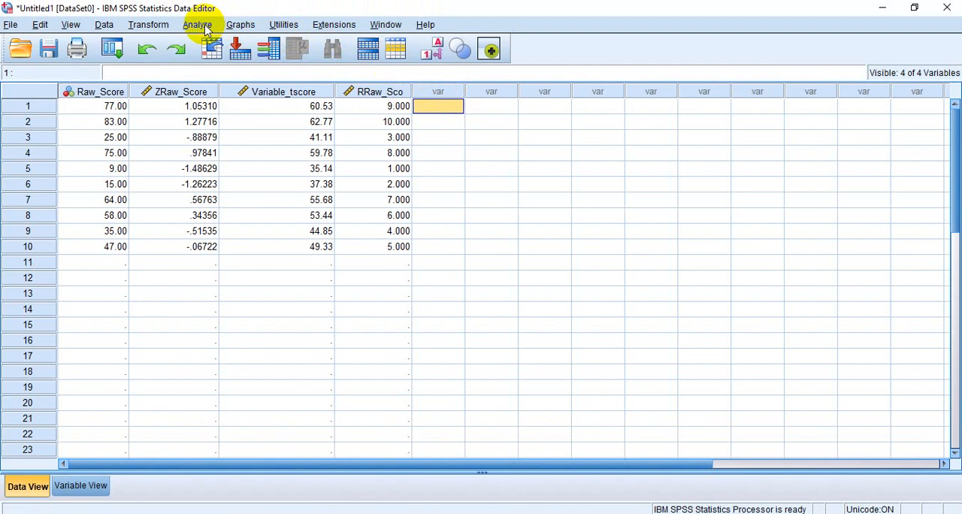
pyautogui.click(150, 27)
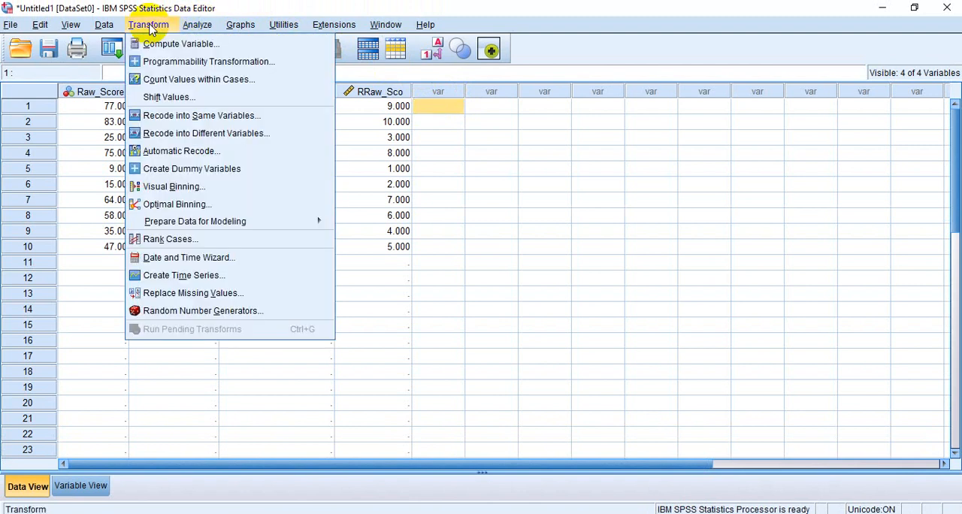
pyautogui.click(174, 45)
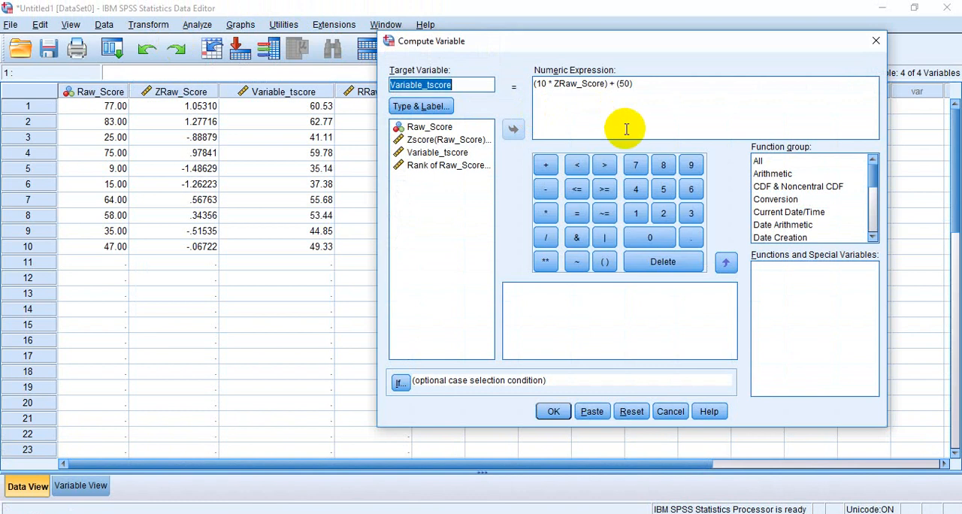
pyautogui.click(464, 85)
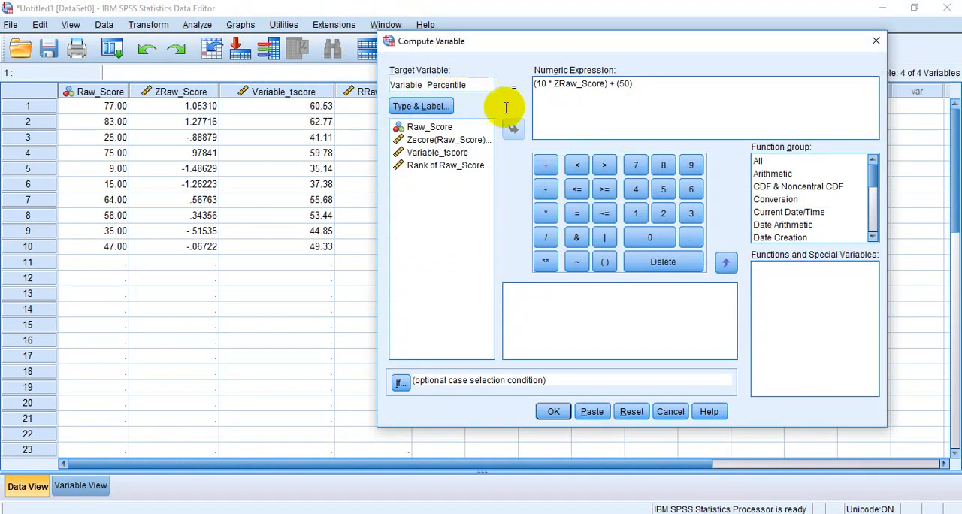
# Step: Clear the old T-score formula from the numeric expression of the Variable_Percentile computation
pyautogui.click(645, 82)
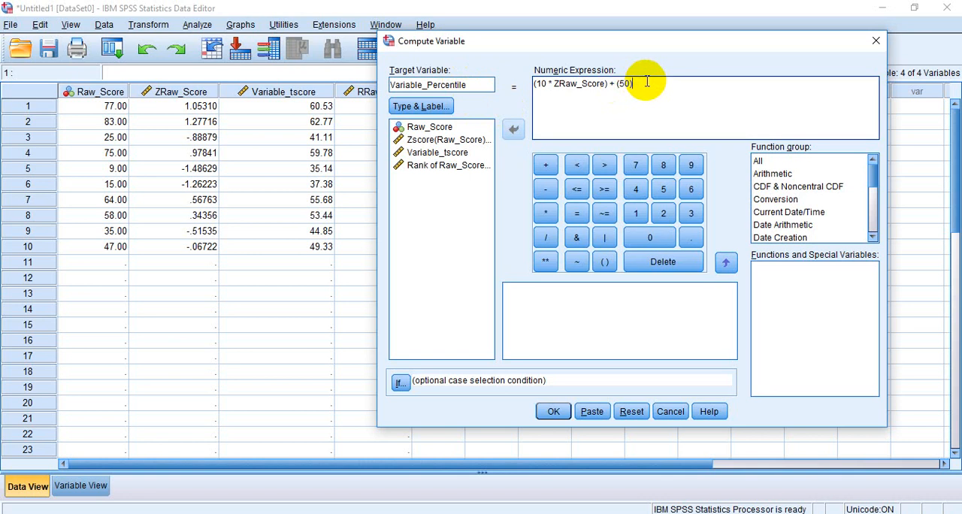
pyautogui.press('BackSpace')
pyautogui.press('BackSpace')
pyautogui.press('BackSpace')
pyautogui.press('BackSpace')
pyautogui.press('BackSpace')
pyautogui.press('BackSpace')
pyautogui.press('BackSpace')
pyautogui.press('BackSpace')
pyautogui.press('BackSpace')
pyautogui.press('BackSpace')
pyautogui.press('BackSpace')
pyautogui.press('BackSpace')
pyautogui.press('BackSpace')
pyautogui.press('BackSpace')
pyautogui.press('BackSpace')
pyautogui.press('BackSpace')
pyautogui.press('BackSpace')
pyautogui.press('BackSpace')
pyautogui.press('BackSpace')
pyautogui.press('BackSpace')
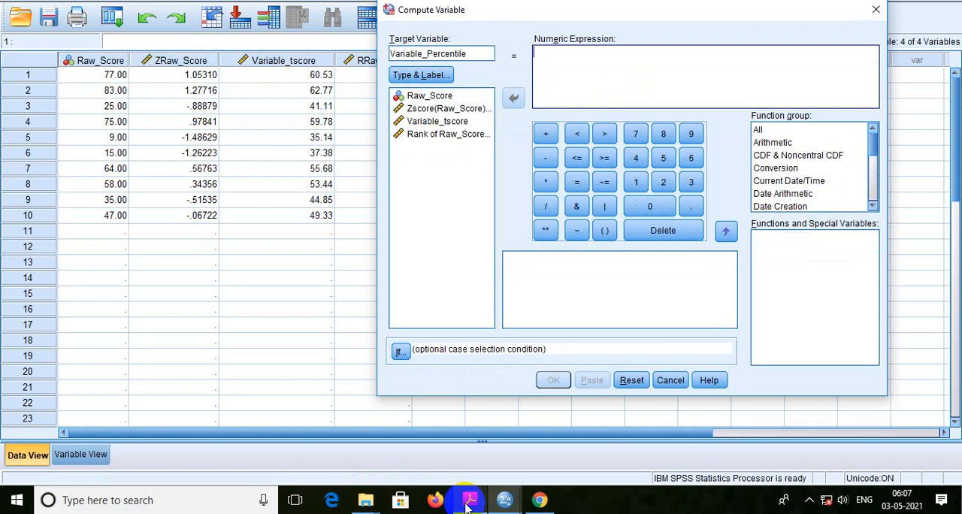
# Step: Switch to the PDF notes, read the percentile formula, and return to the SPSS data editor
pyautogui.click(468, 502)
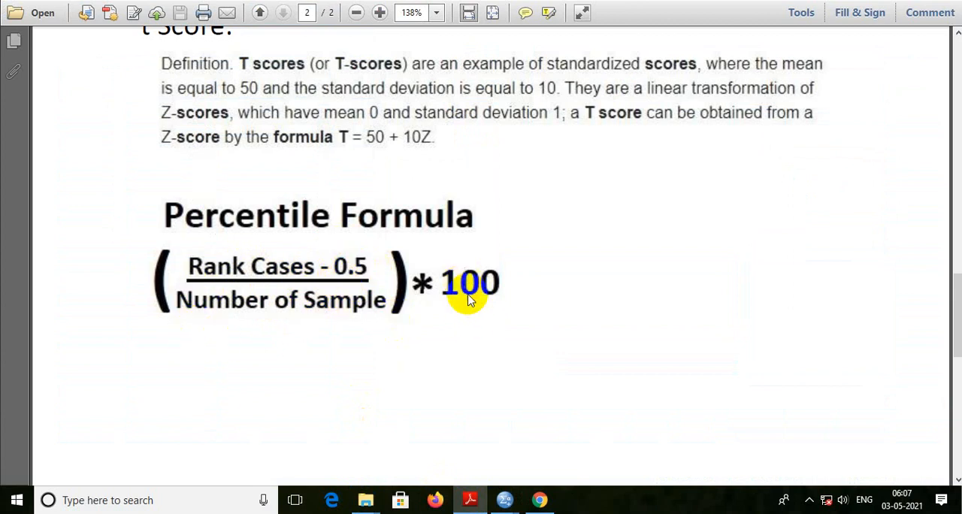
pyautogui.moveTo(507, 499)
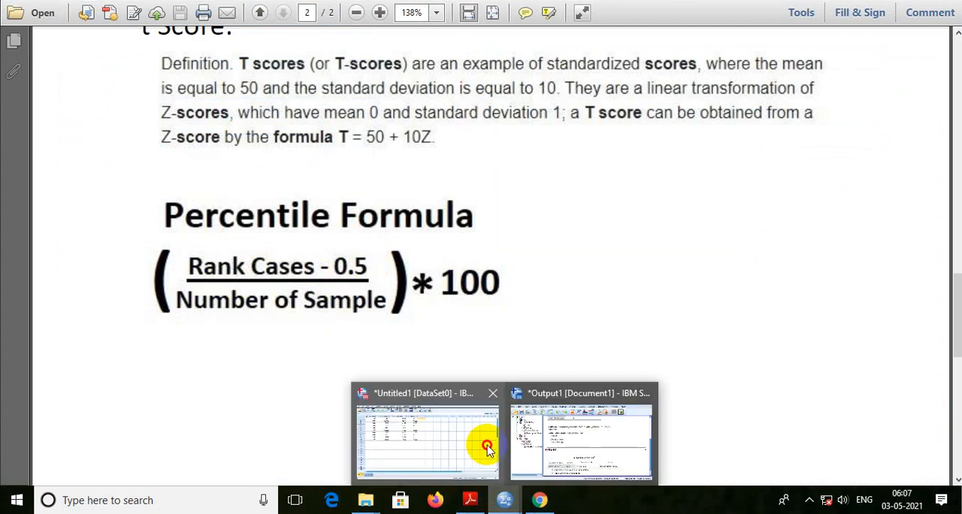
pyautogui.click(486, 447)
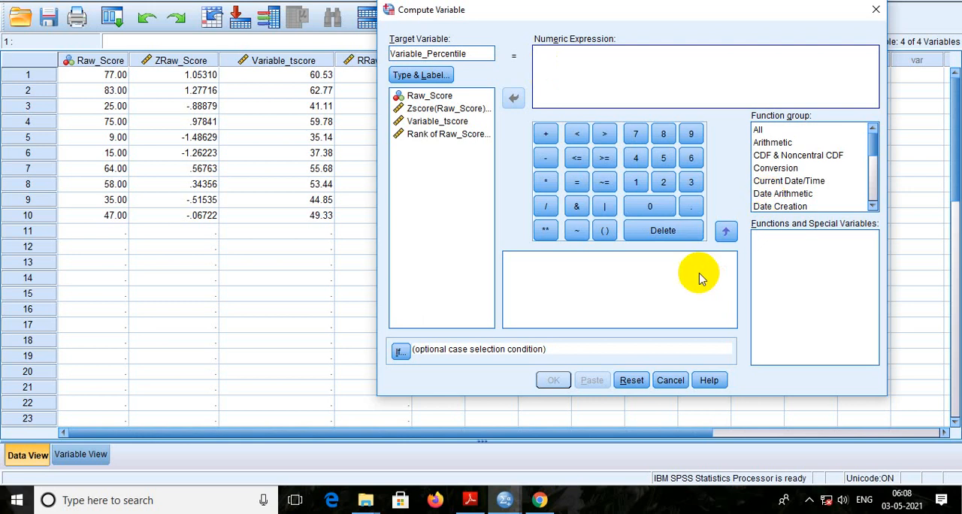
# Step: Enter (RRaw_Sco - .5) as the start of the numeric expression, using the Rank of Raw_Score variable
pyautogui.click(606, 232)
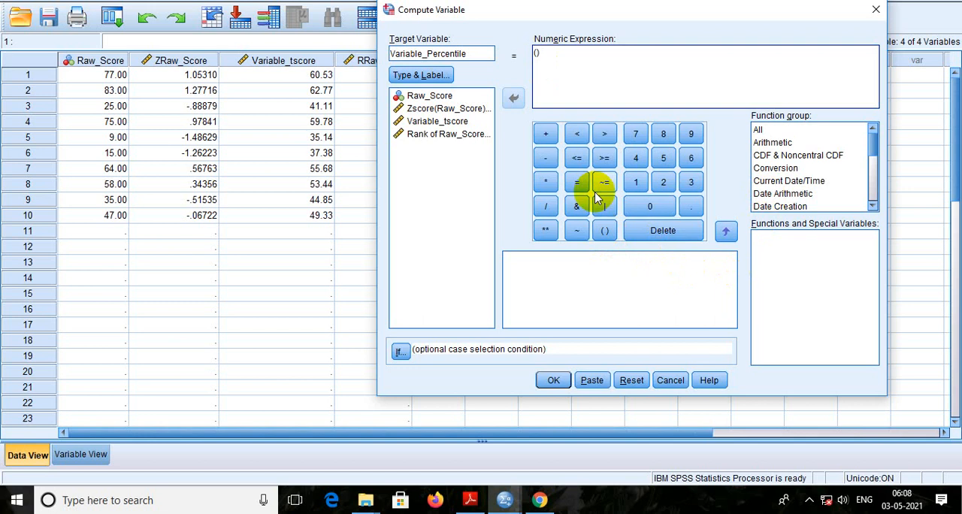
pyautogui.click(455, 134)
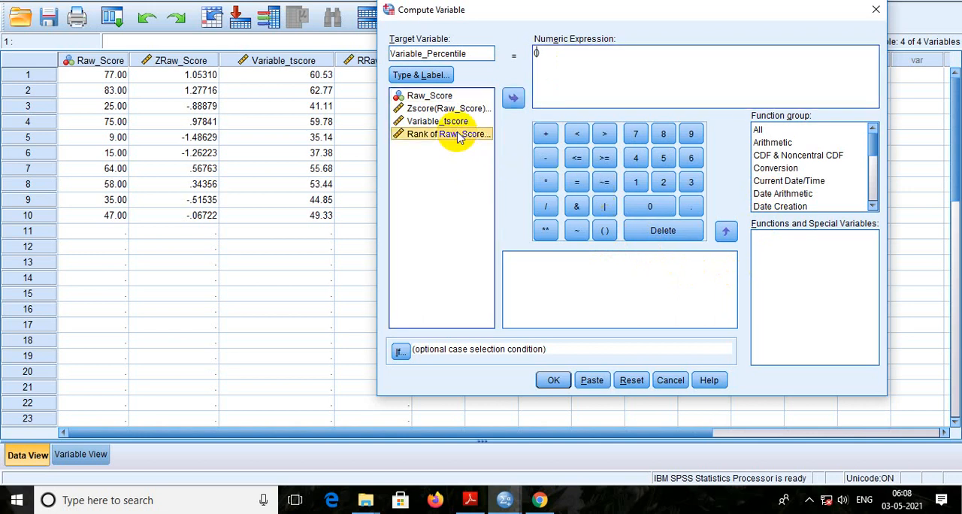
pyautogui.click(513, 98)
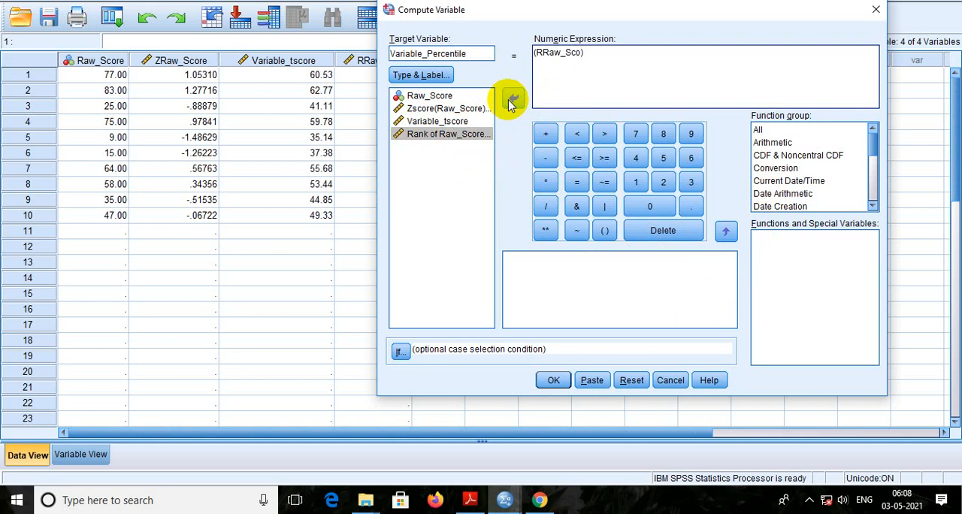
pyautogui.click(546, 158)
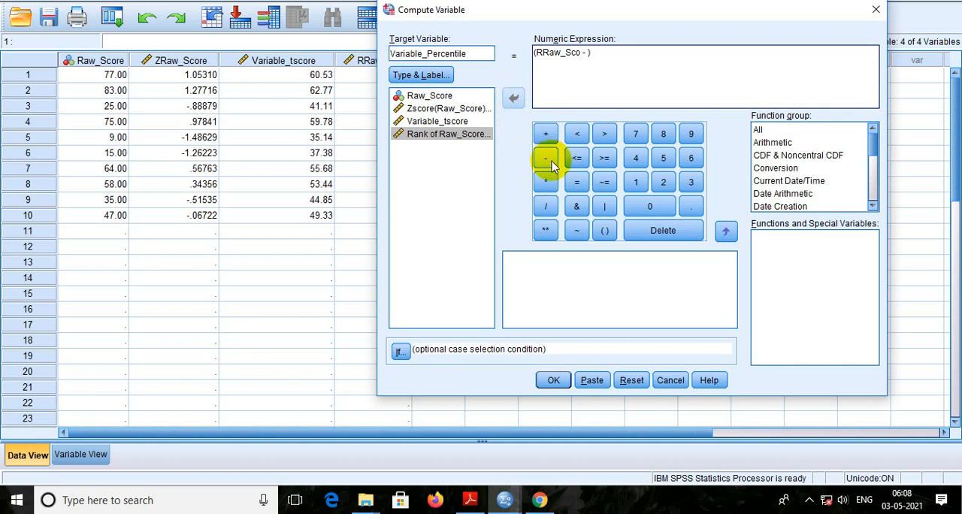
pyautogui.click(691, 208)
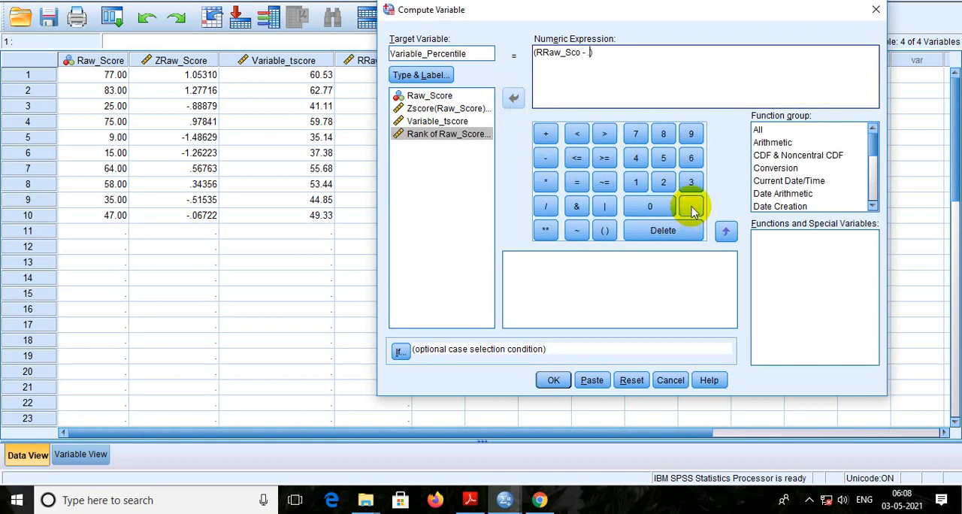
pyautogui.click(661, 166)
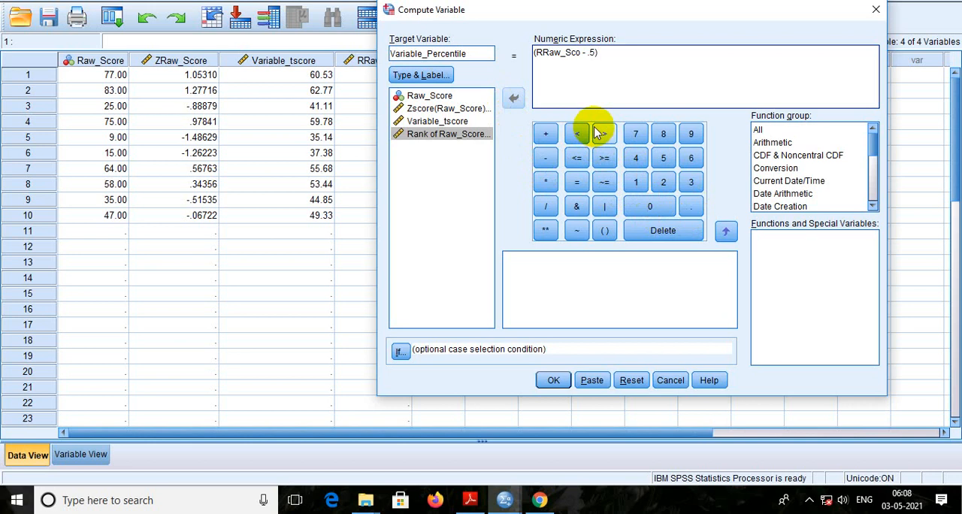
# Step: Divide the bracketed term by 10, multiply by 100, and add the outer parentheses to give ((RRaw_Sco - .5) / 10) * 100
pyautogui.click(605, 52)
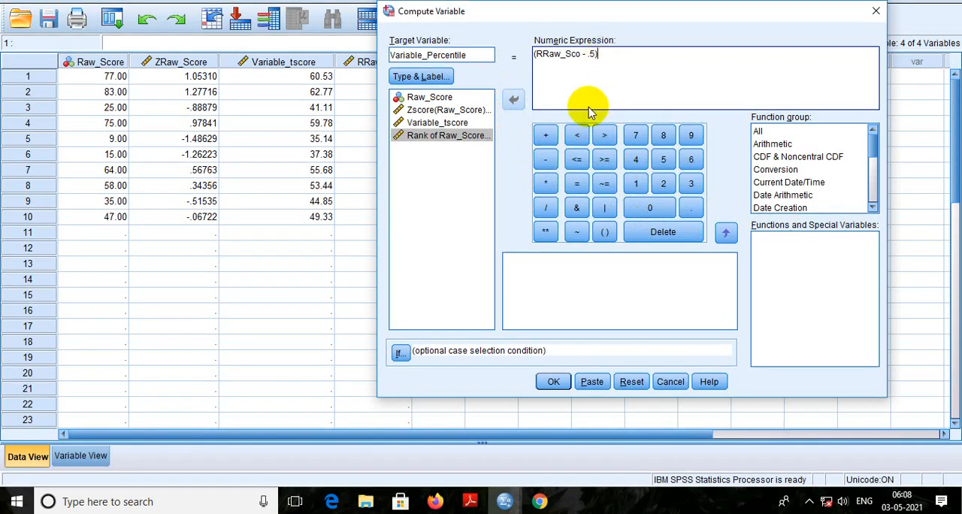
pyautogui.click(550, 208)
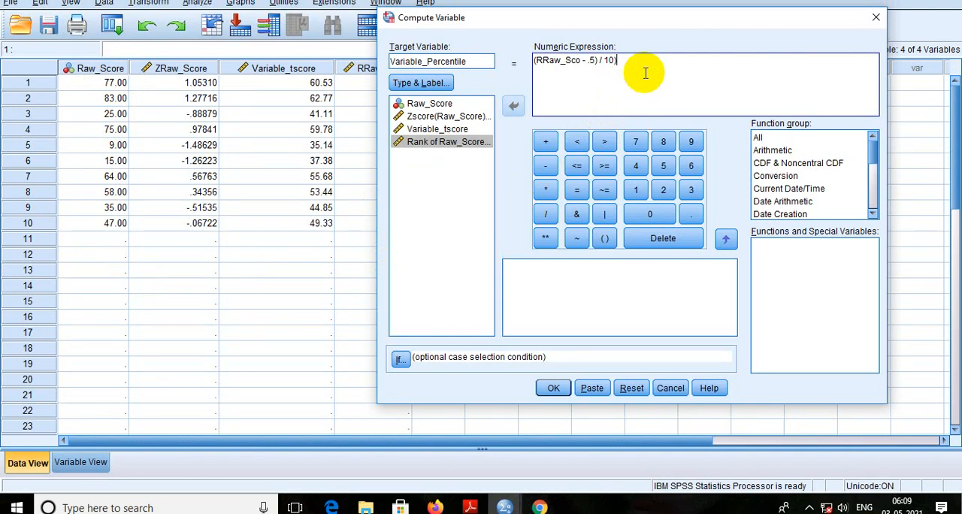
pyautogui.click(544, 191)
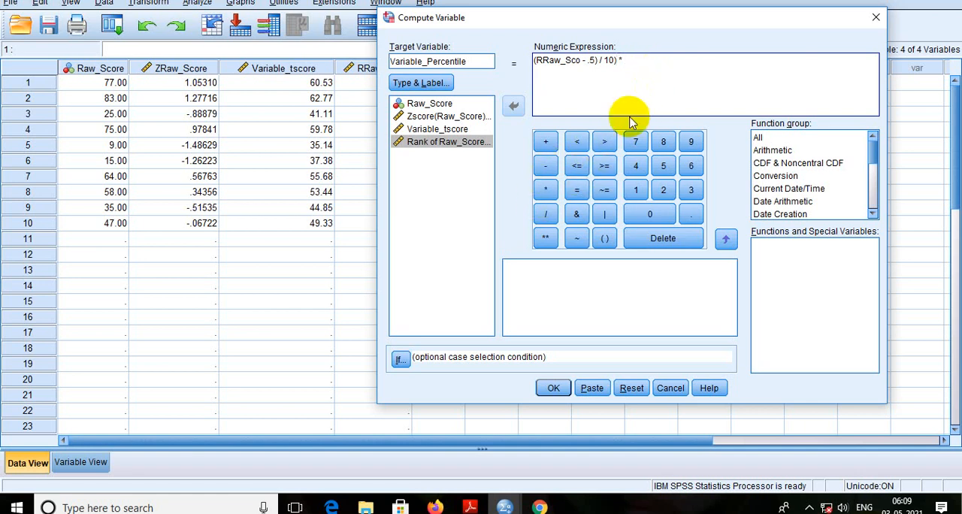
pyautogui.write('100')
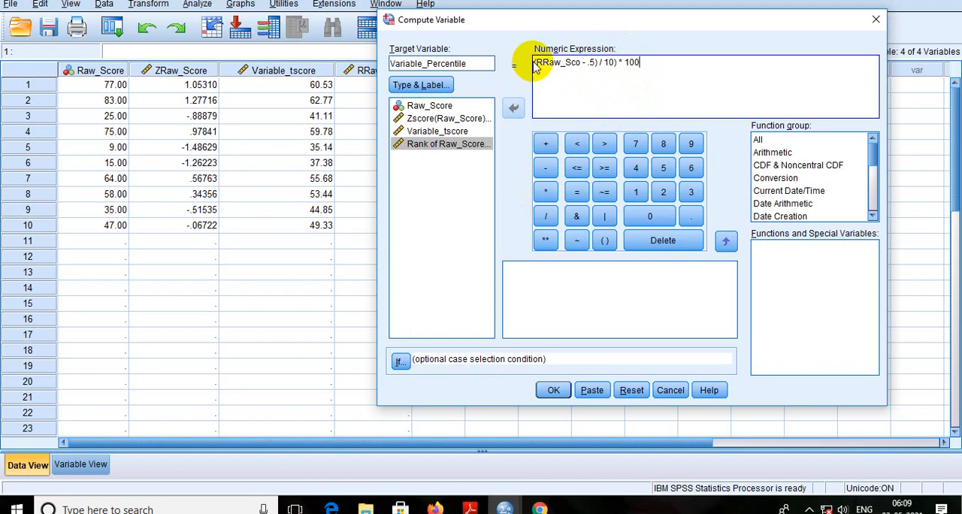
pyautogui.click(533, 62)
pyautogui.write('(')
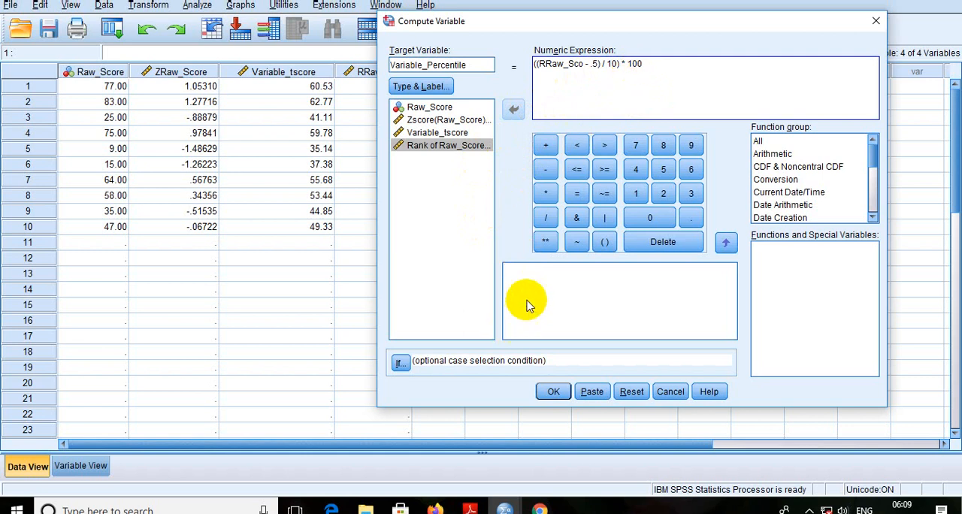
# Step: Run the Variable_Percentile computation and return from the output viewer to the data editor
pyautogui.click(553, 392)
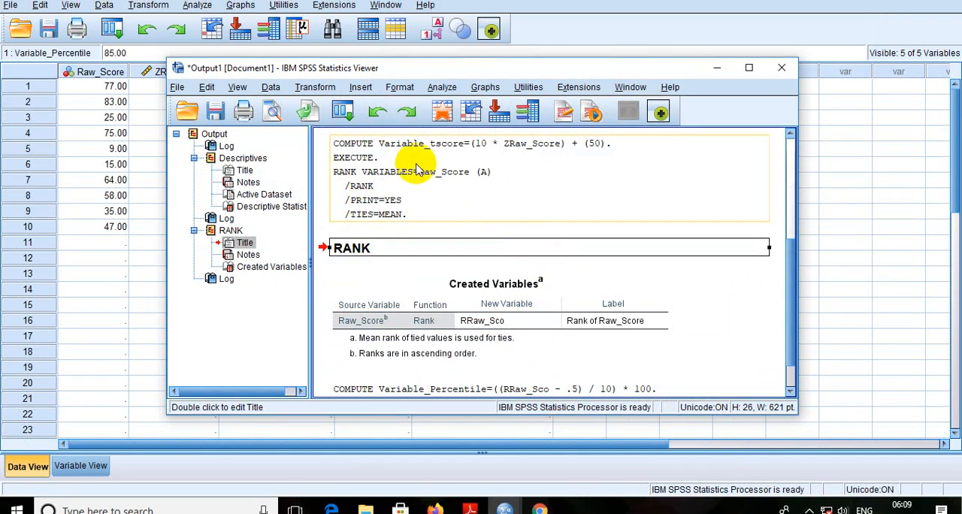
pyautogui.click(441, 114)
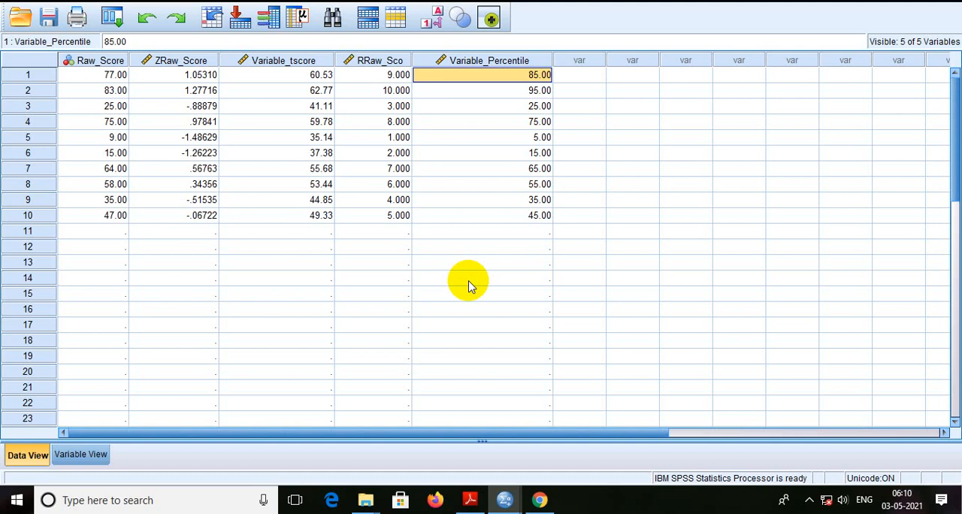
pyautogui.moveTo(472, 505)
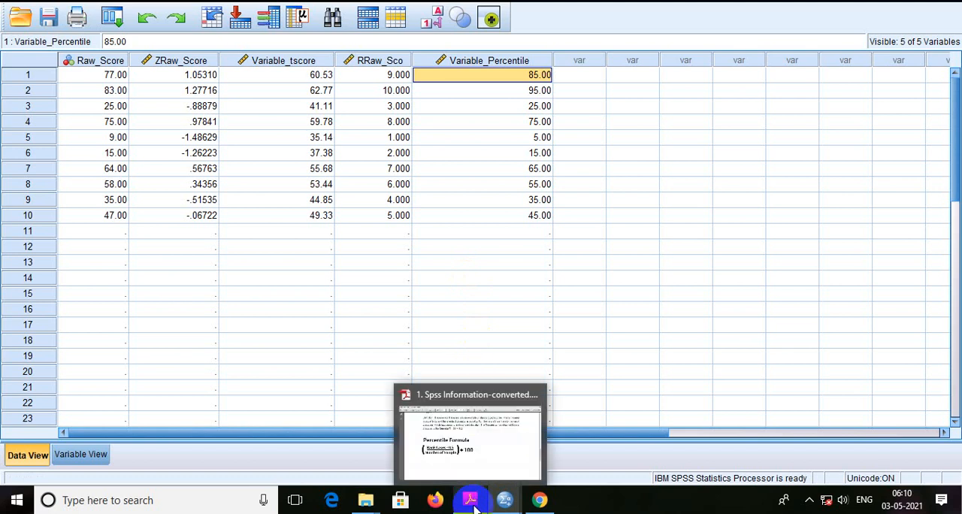